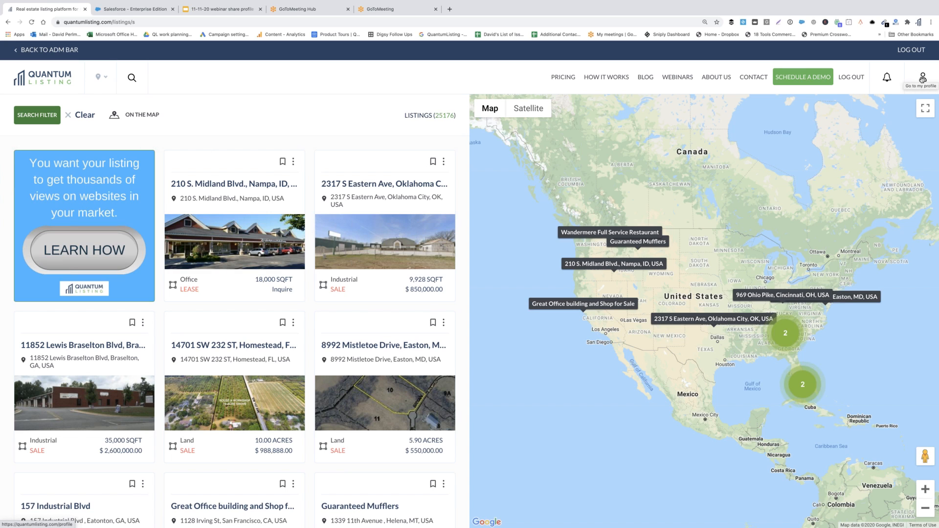
- Open the Perlmutter Properties company profile, then read and close its company description
{"action": "left_click", "coordinate": [923, 78]}
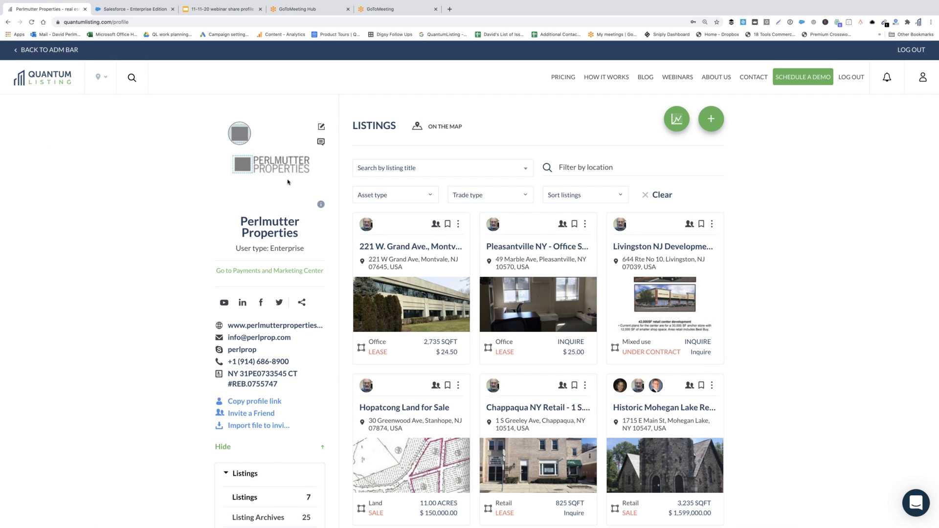
{"action": "left_click", "coordinate": [320, 205]}
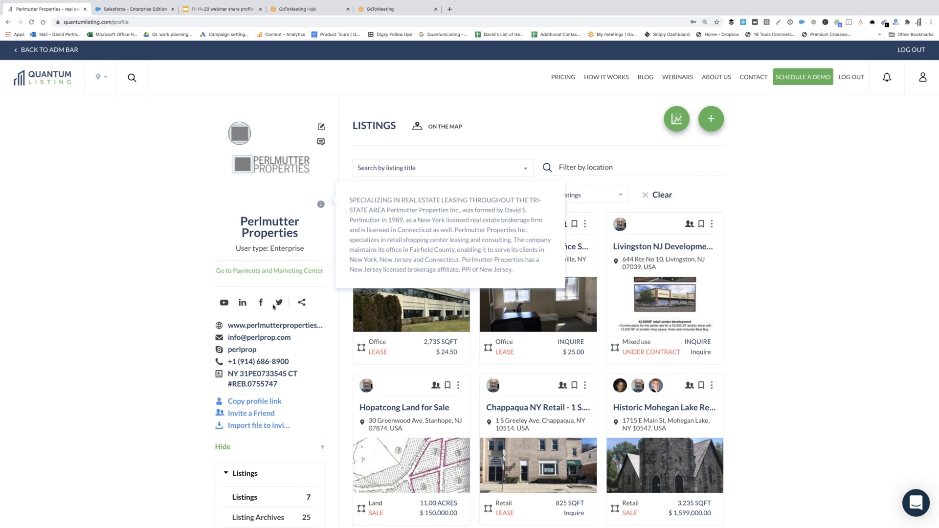
{"action": "left_click", "coordinate": [321, 206]}
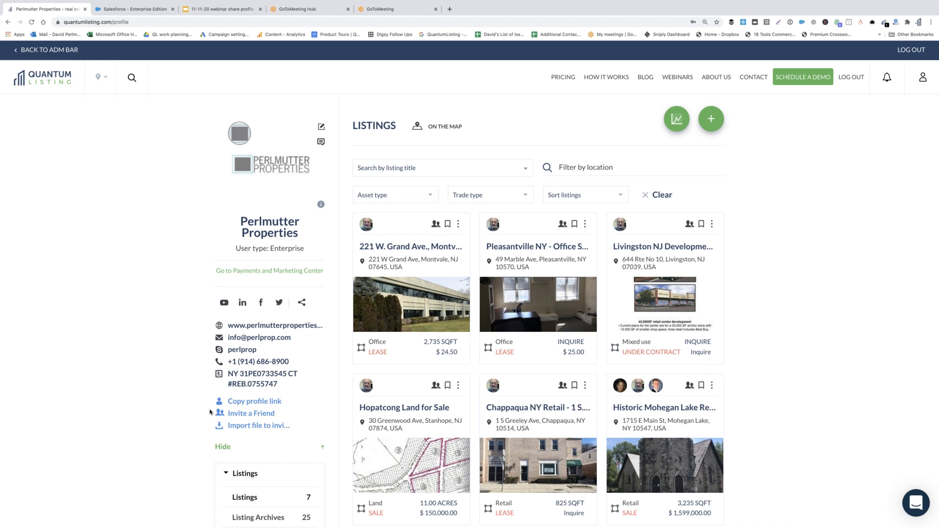
- Copy the Perlmutter Properties profile link from the left profile panel
{"action": "left_click", "coordinate": [242, 402]}
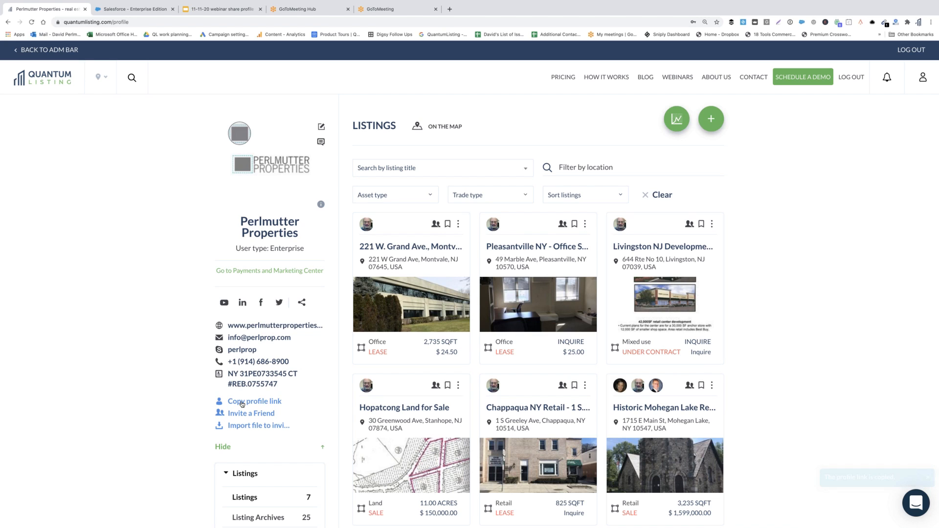
{"action": "left_click", "coordinate": [242, 403]}
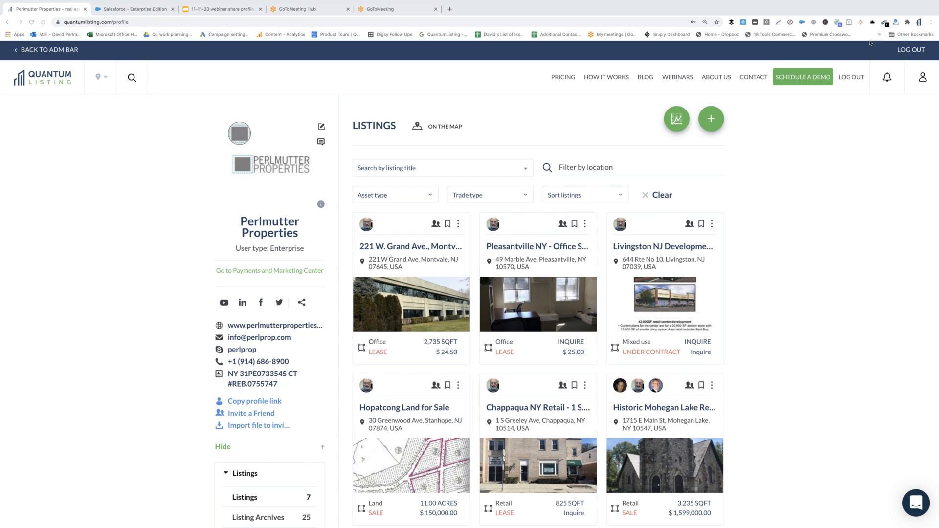
{"action": "left_click", "coordinate": [247, 403]}
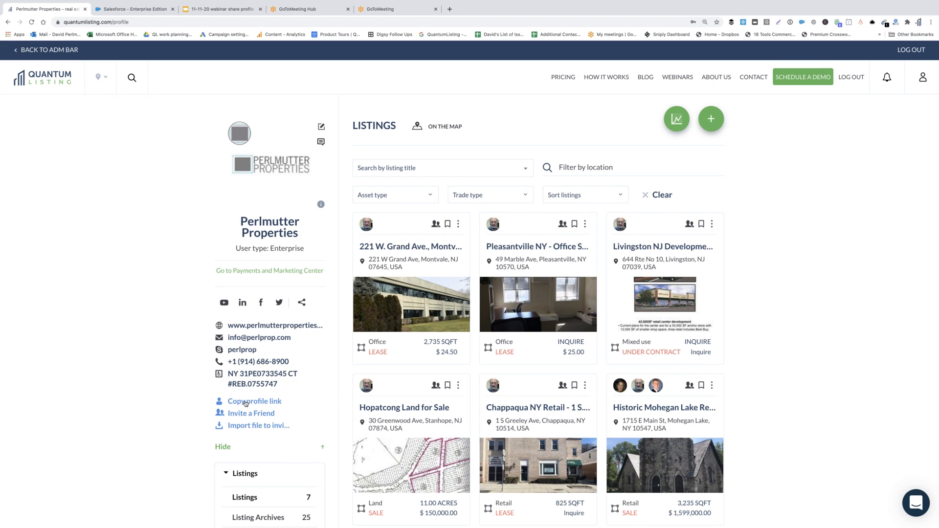
{"action": "left_click", "coordinate": [247, 403]}
- Load the copied quantumlisting.com/profile/info/770 link in a new Chrome tab
{"action": "left_click", "coordinate": [450, 10]}
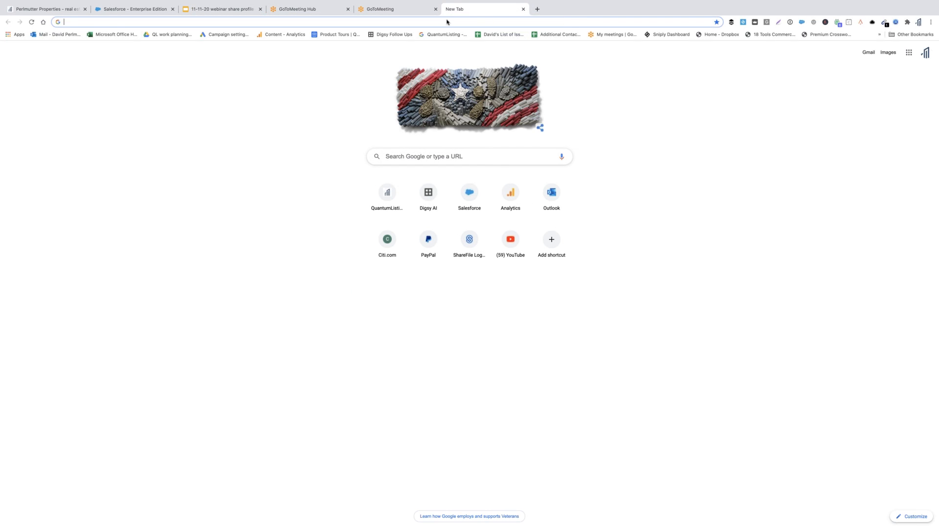
{"action": "left_click", "coordinate": [447, 22]}
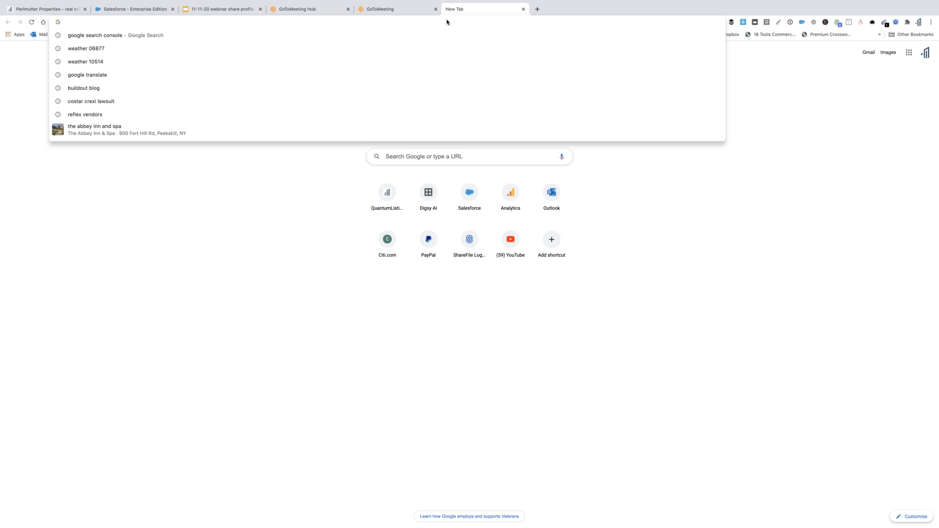
{"action": "key", "text": "super+v"}
{"action": "key", "text": "Return"}
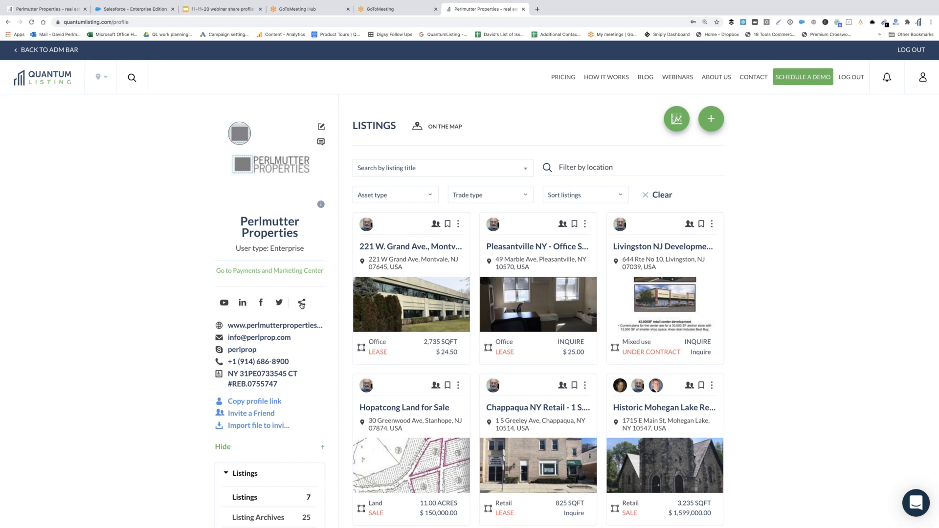
- Expand the Groups section of the profile sidebar
{"action": "scroll", "coordinate": [302, 306], "scroll_direction": "down", "scroll_amount": 4}
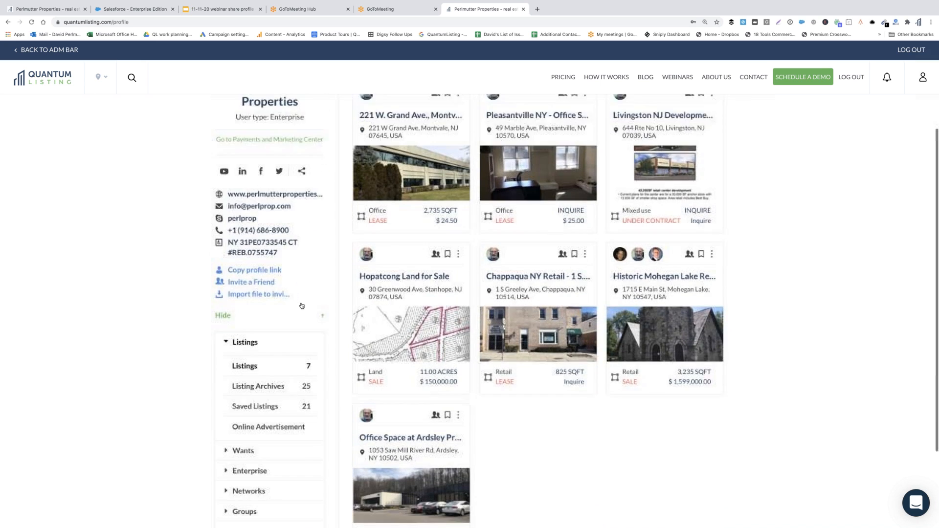
{"action": "scroll", "coordinate": [302, 306], "scroll_direction": "down", "scroll_amount": 1}
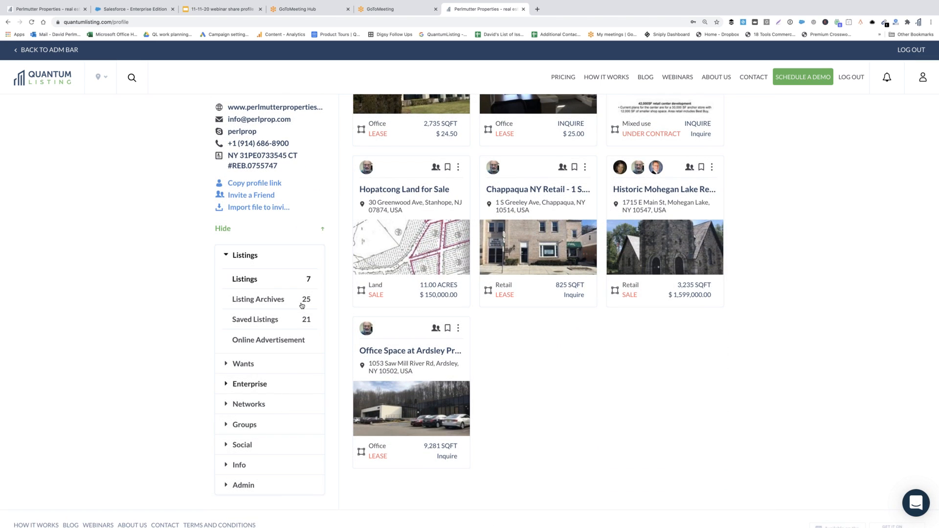
{"action": "left_click", "coordinate": [254, 425]}
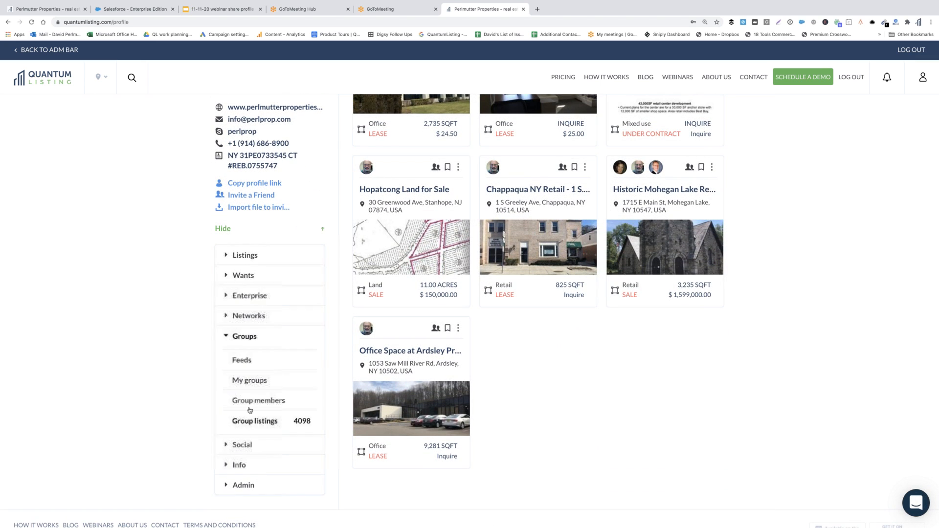
{"action": "left_click", "coordinate": [251, 380]}
{"action": "scroll", "coordinate": [250, 385], "scroll_direction": "up", "scroll_amount": 5}
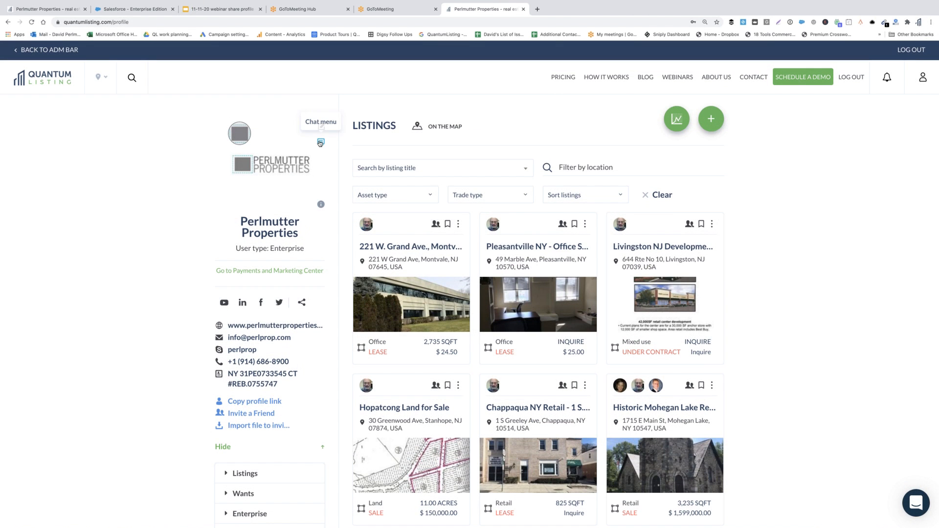
- Browse Group Chats, Expanded Peer to Peer Chats and Group Sub-chat, then return to the profile
{"action": "left_click", "coordinate": [321, 143]}
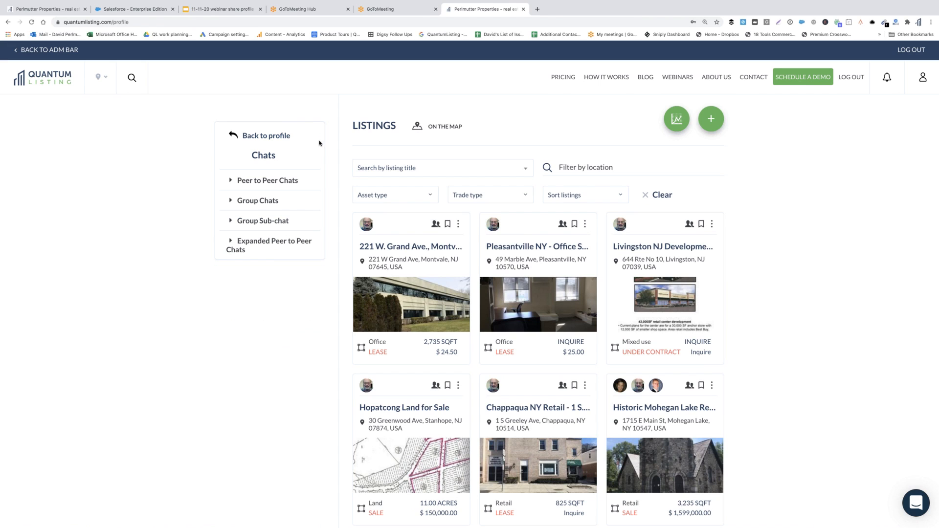
{"action": "left_click", "coordinate": [264, 200]}
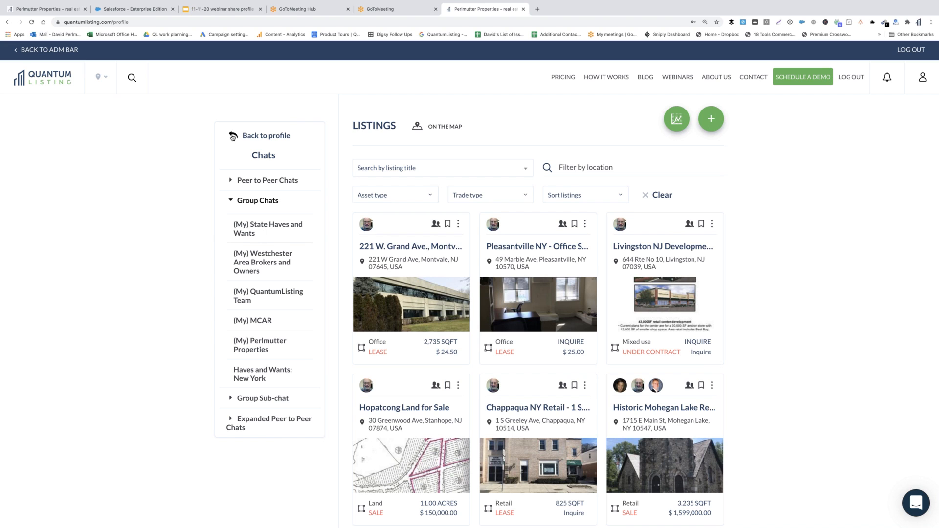
{"action": "scroll", "coordinate": [261, 327], "scroll_direction": "down", "scroll_amount": 5}
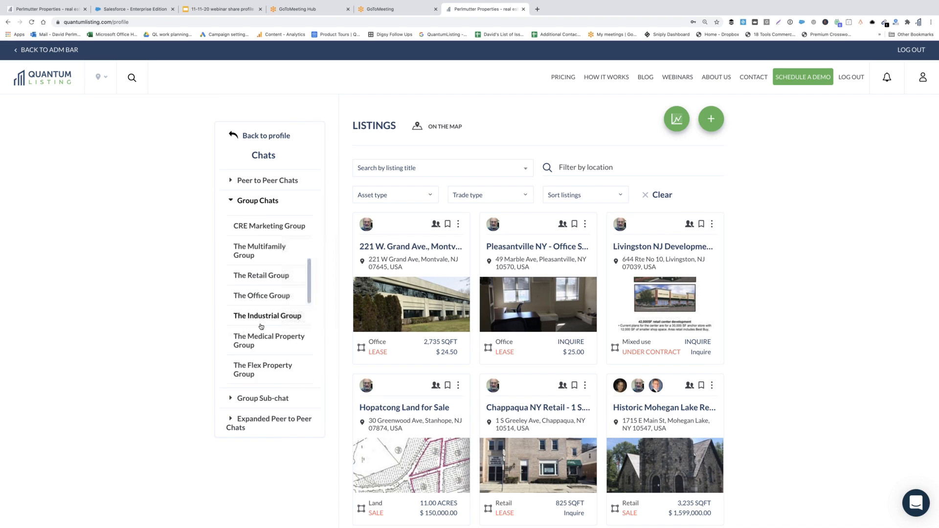
{"action": "scroll", "coordinate": [261, 326], "scroll_direction": "down", "scroll_amount": 4}
{"action": "left_click", "coordinate": [266, 421]}
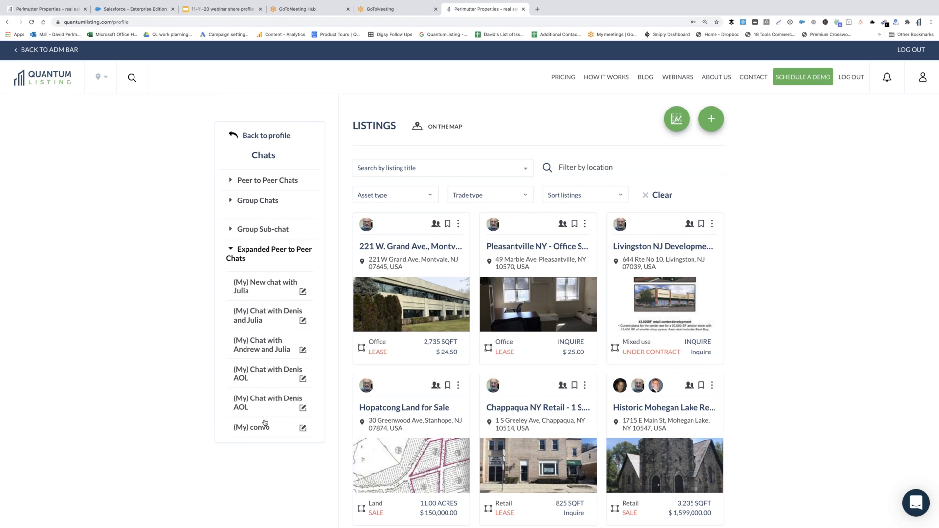
{"action": "scroll", "coordinate": [272, 317], "scroll_direction": "down", "scroll_amount": 3}
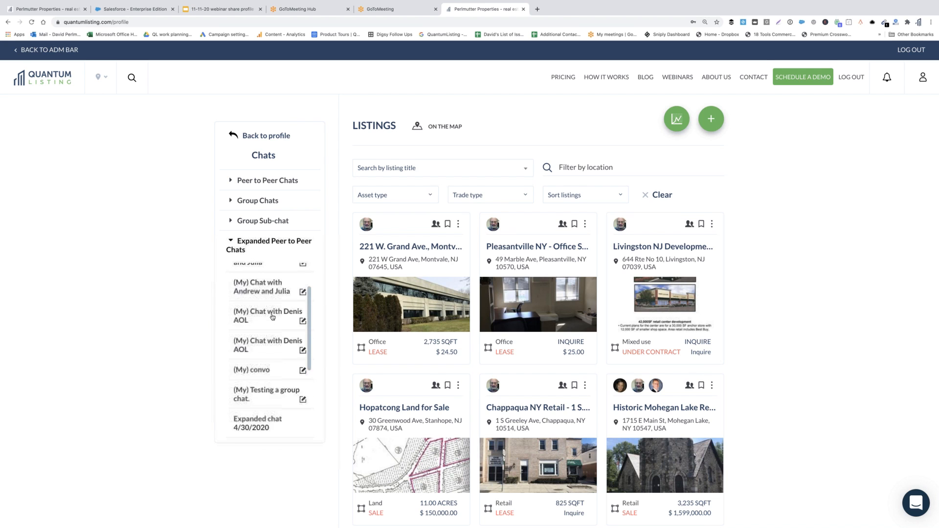
{"action": "scroll", "coordinate": [272, 317], "scroll_direction": "up", "scroll_amount": 3}
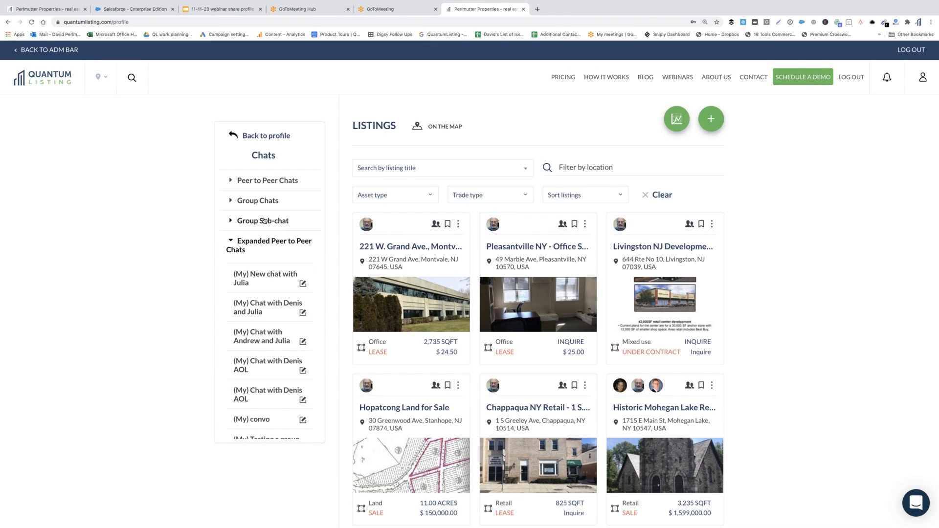
{"action": "left_click", "coordinate": [263, 220]}
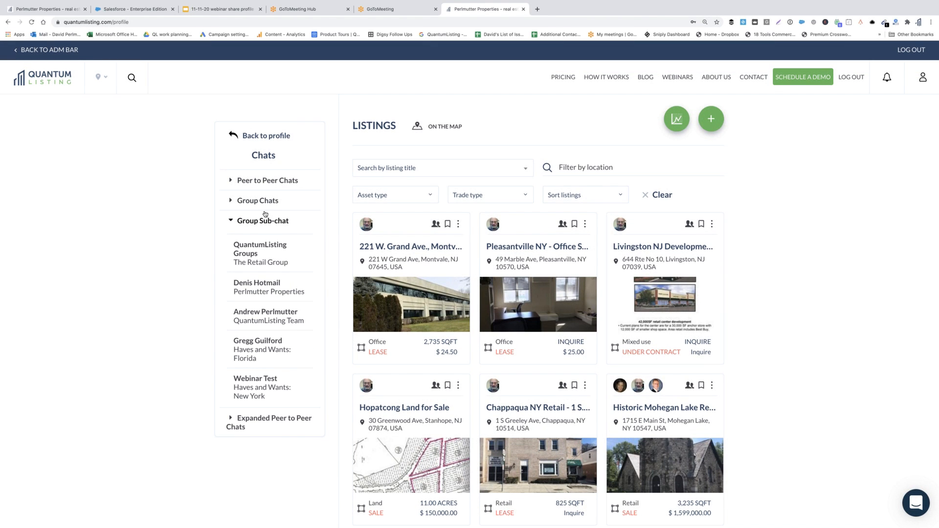
{"action": "left_click", "coordinate": [234, 136]}
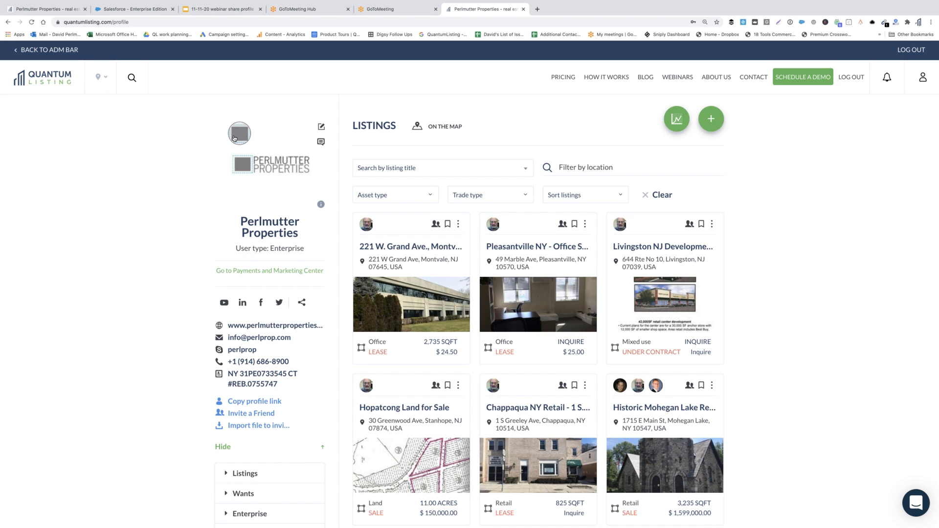
- Enter the State Haves and Wants group chat from the list of groups
{"action": "scroll", "coordinate": [255, 342], "scroll_direction": "down", "scroll_amount": 3}
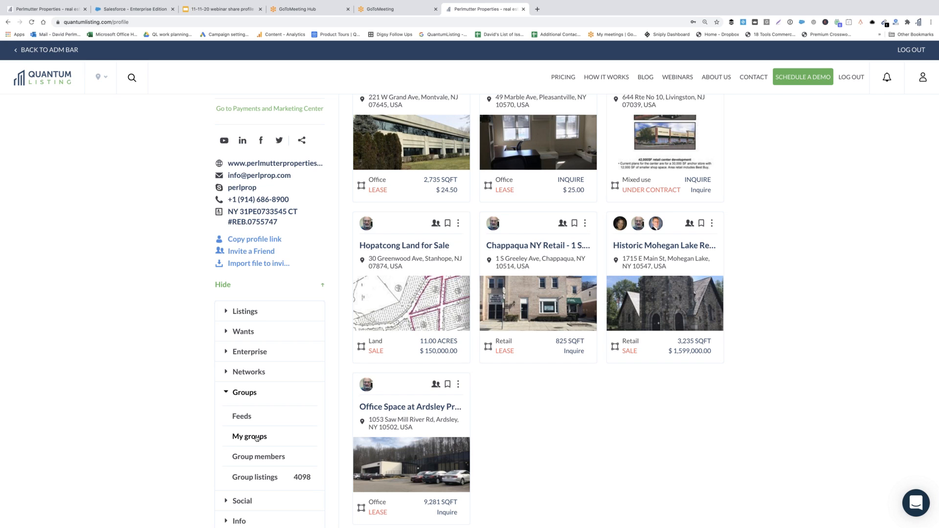
{"action": "left_click", "coordinate": [257, 438]}
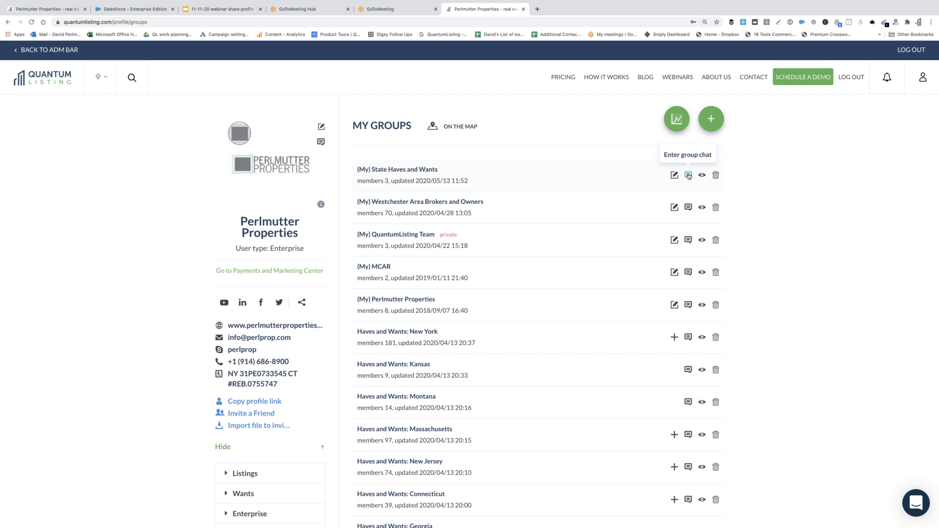
{"action": "left_click", "coordinate": [688, 175]}
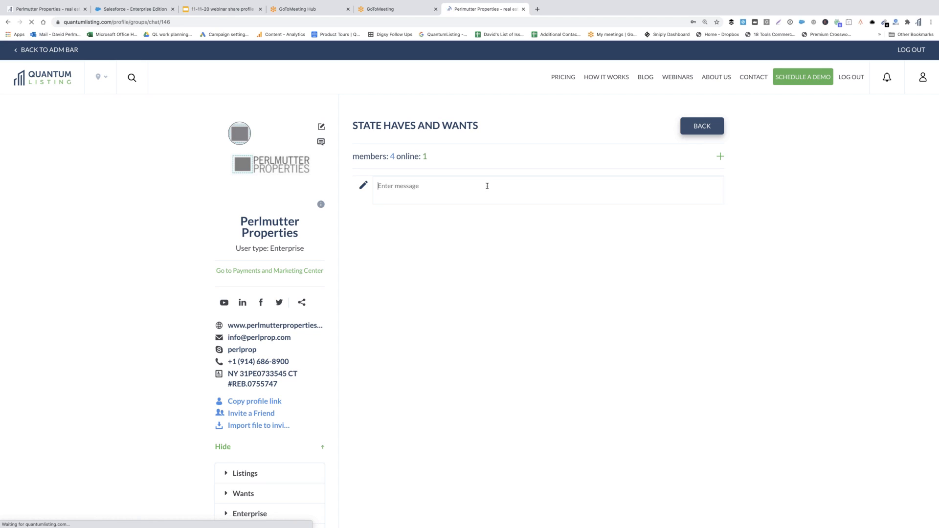
- Send 'Hey, have a look at our latest listings:' with the profile link, then open that link
{"action": "type", "text": "Hey, have a look a"}
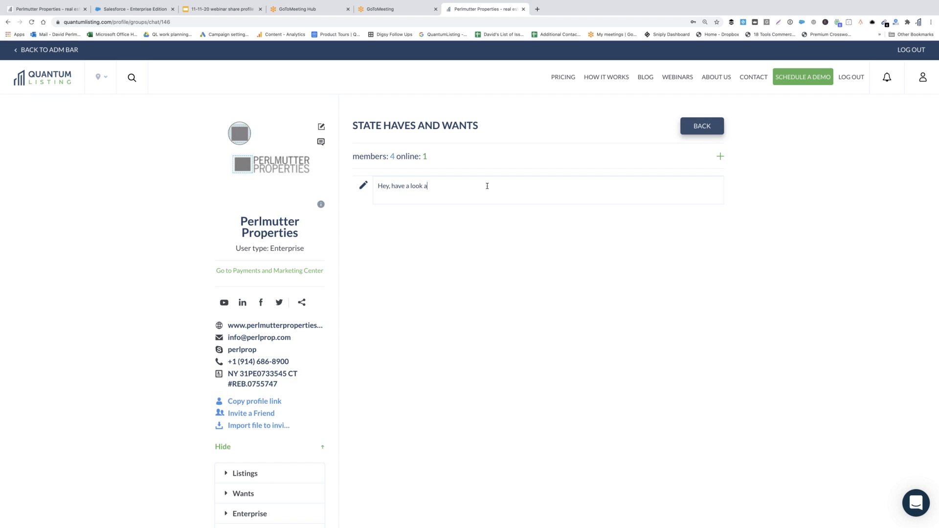
{"action": "type", "text": "t our latest listings:"}
{"action": "type", "text": "https://quantumlisting.com/profile/info/770"}
{"action": "key", "text": "Return"}
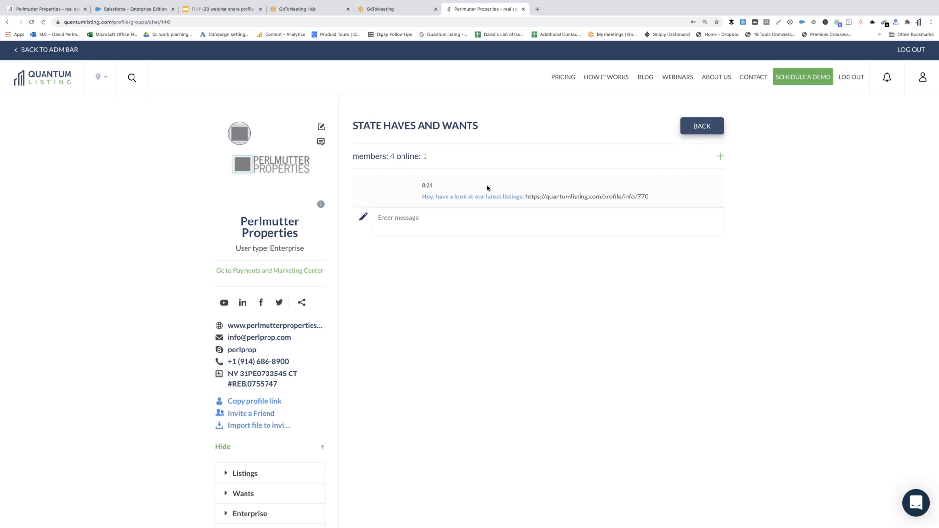
{"action": "left_click", "coordinate": [567, 197]}
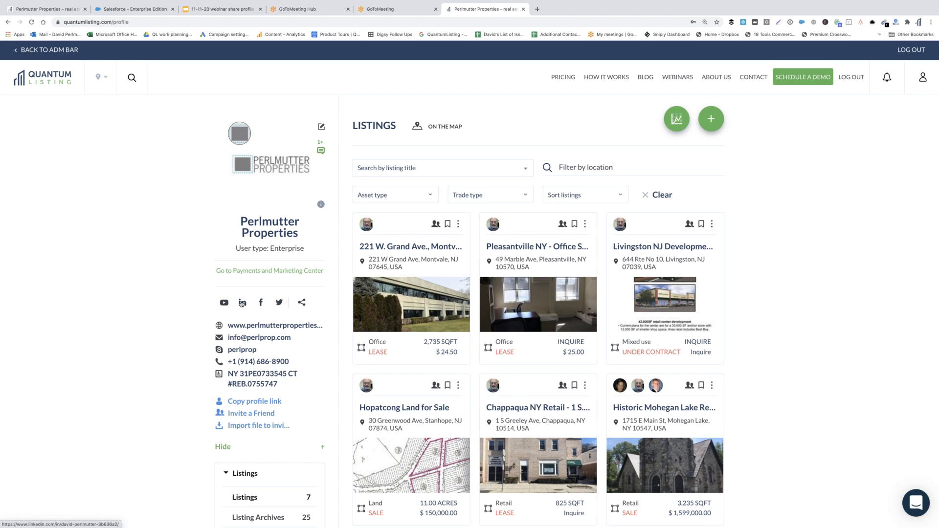
- View the company's linked LinkedIn profile, then return to the QuantumListing profile tab
{"action": "left_click", "coordinate": [242, 304]}
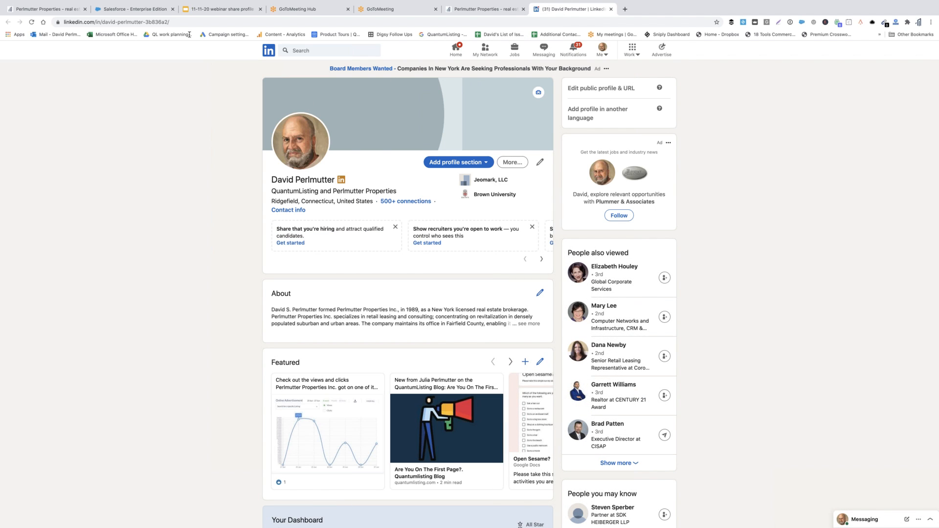
{"action": "left_click", "coordinate": [503, 11]}
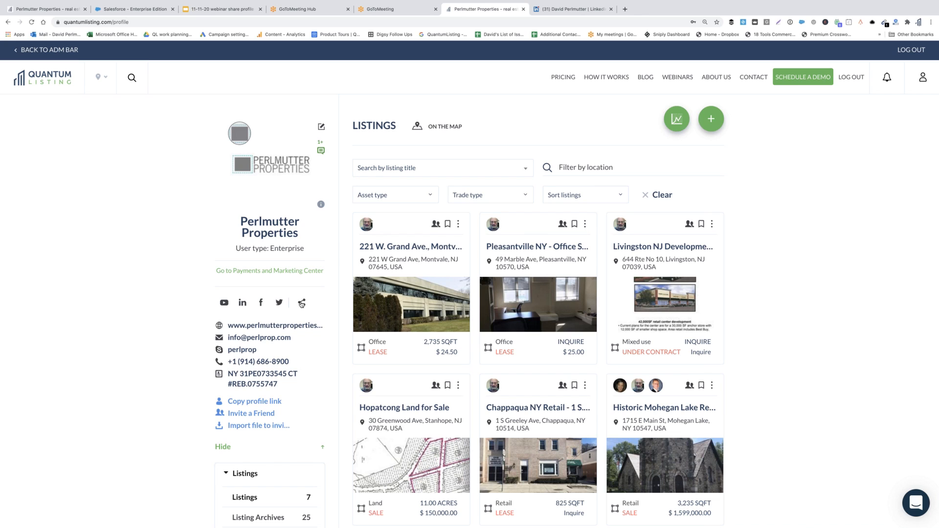
- Share the company profile to LinkedIn from the profile's sharing options
{"action": "left_click", "coordinate": [302, 303]}
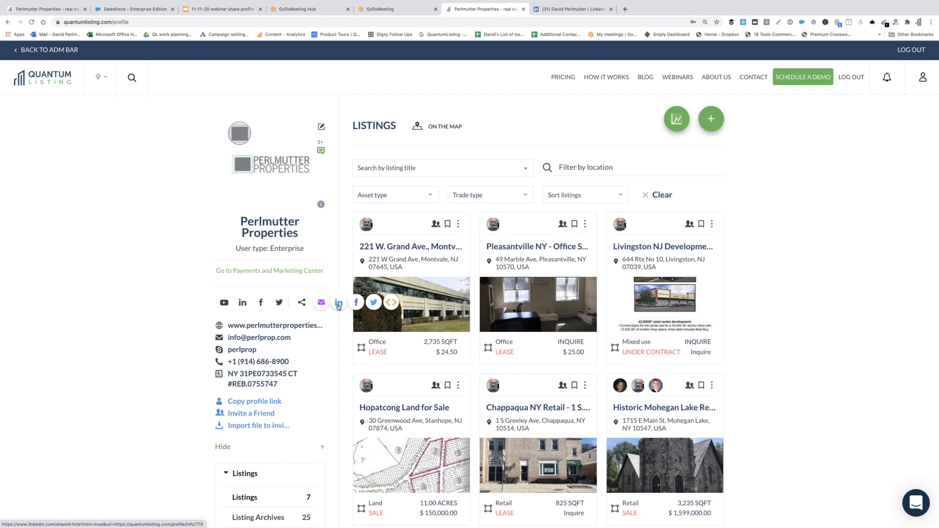
{"action": "left_click", "coordinate": [339, 303]}
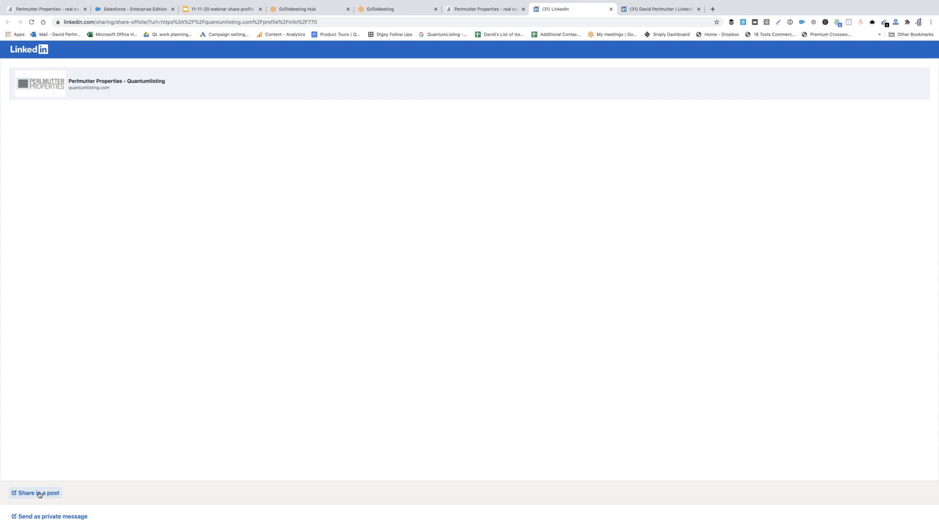
- Publish a LinkedIn post 'Have a look at our latest listings. #commercialrealestate' with the profile link
{"action": "left_click", "coordinate": [42, 494]}
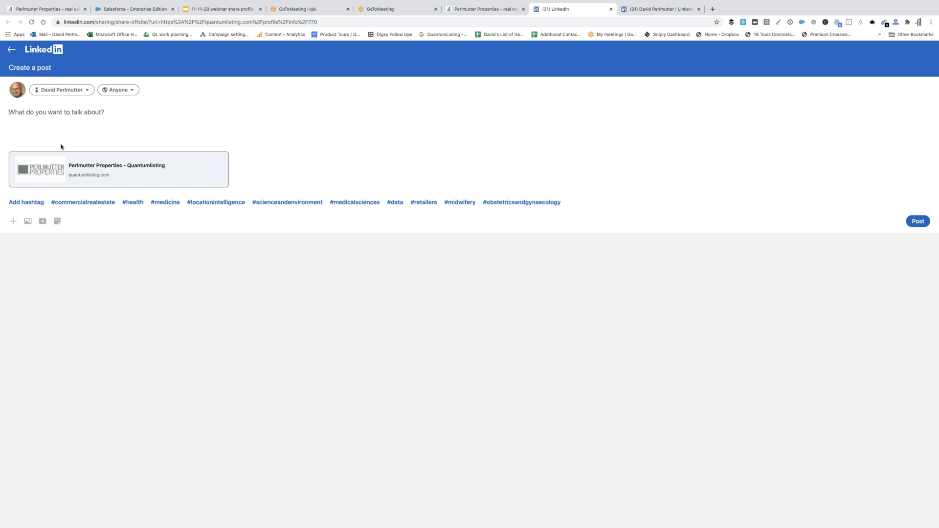
{"action": "type", "text": "Have a look at our latest l"}
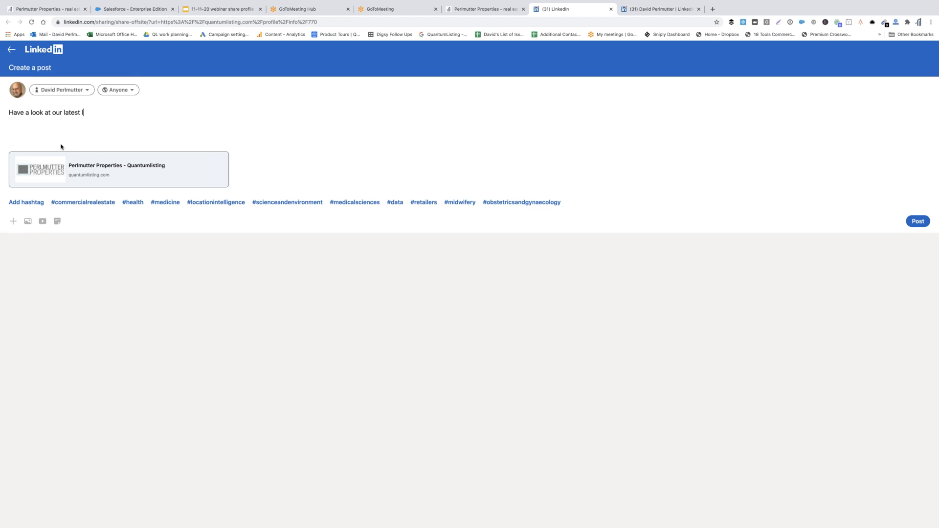
{"action": "type", "text": "istings."}
{"action": "left_click", "coordinate": [81, 202]}
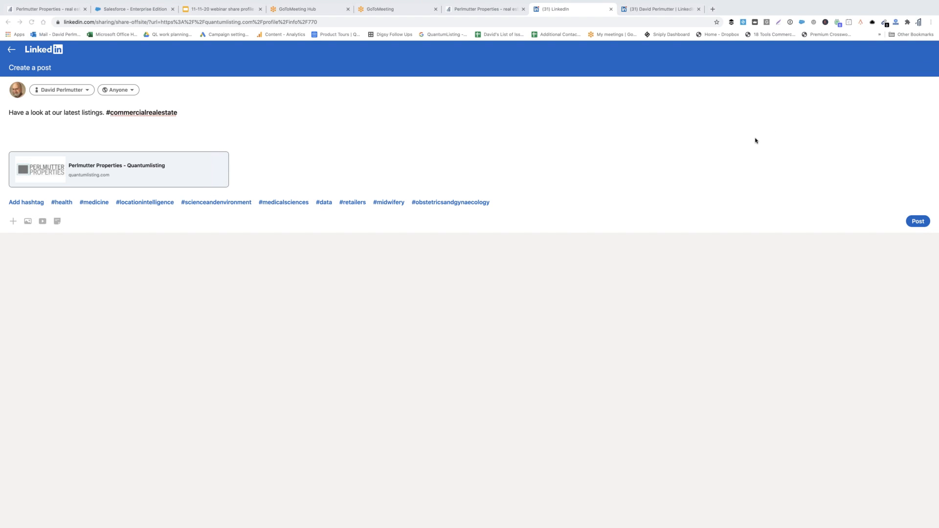
{"action": "left_click", "coordinate": [918, 222]}
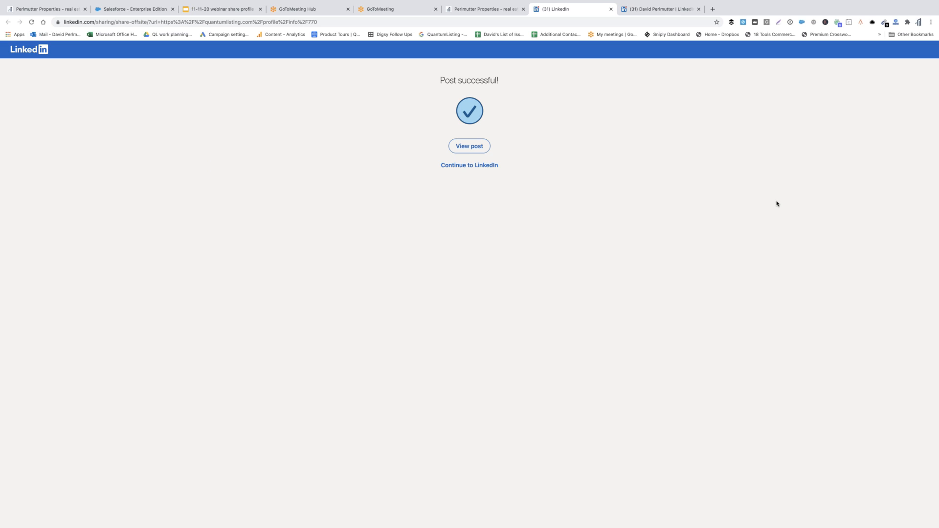
- Open the published post and follow its Perlmutter Properties link card to QuantumListing
{"action": "key", "text": "Tab"}
{"action": "key", "text": "Return"}
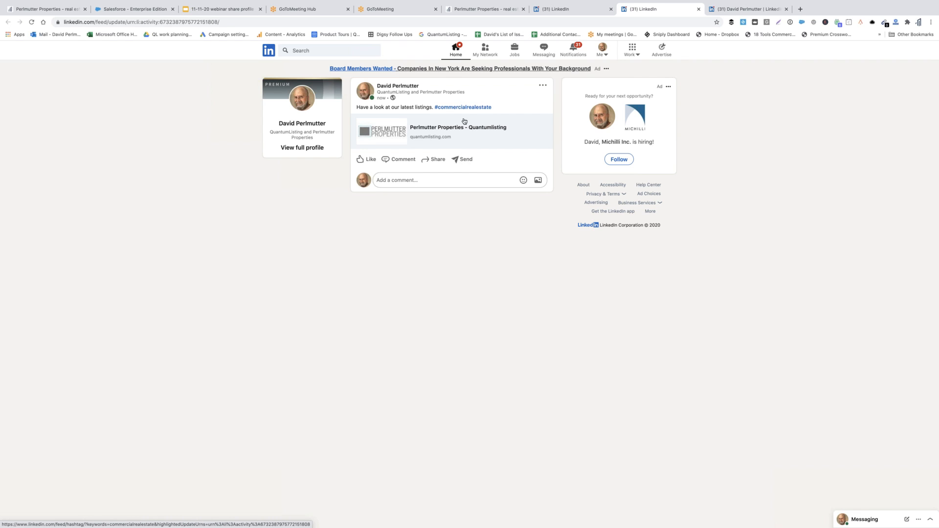
{"action": "left_click", "coordinate": [453, 128]}
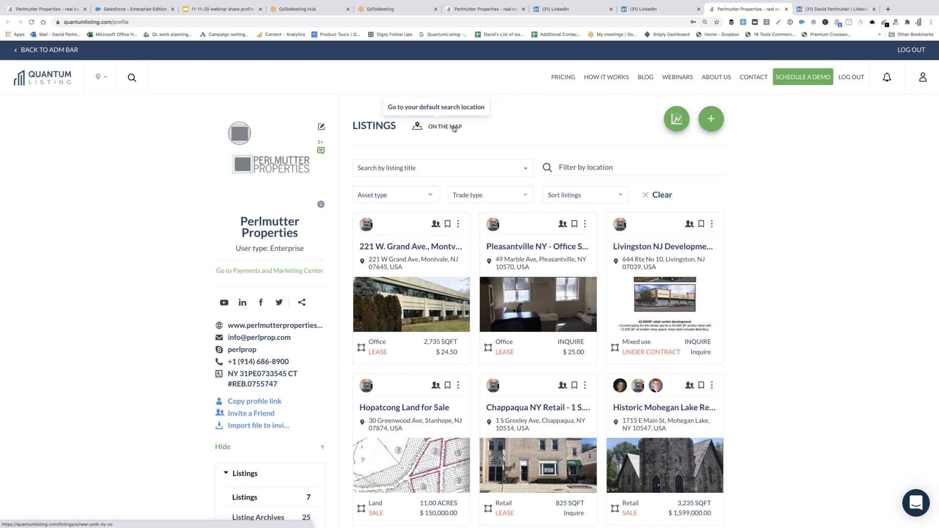
- Start sharing the profile by email and enter the two recipients' e-mail addresses
{"action": "left_click", "coordinate": [302, 303]}
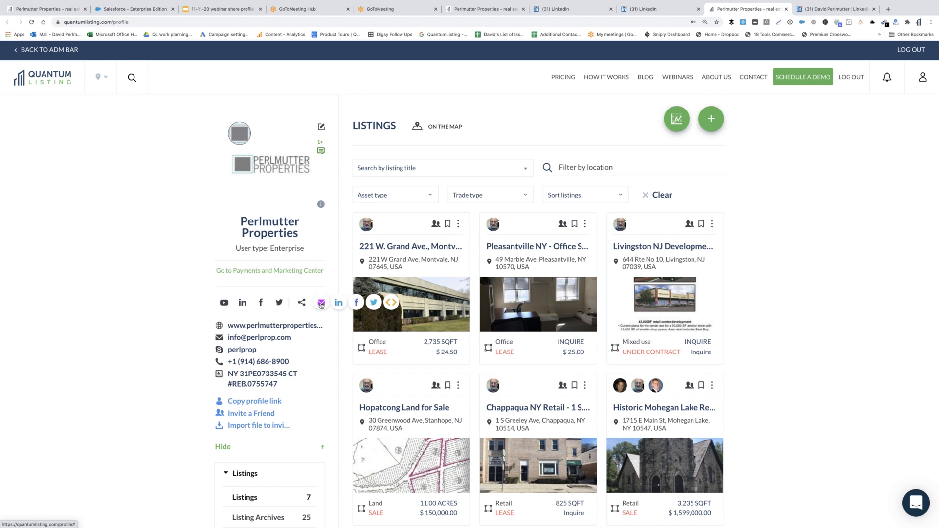
{"action": "left_click", "coordinate": [321, 304]}
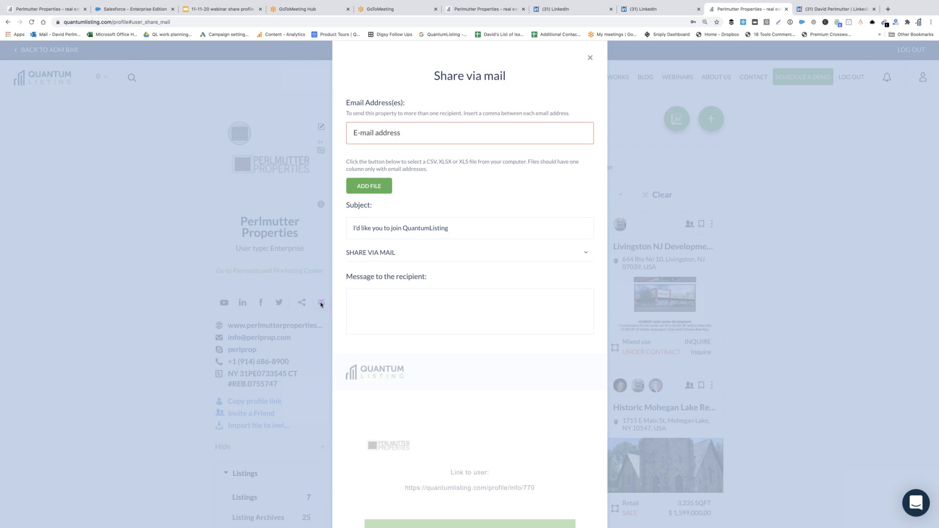
{"action": "left_click", "coordinate": [385, 135]}
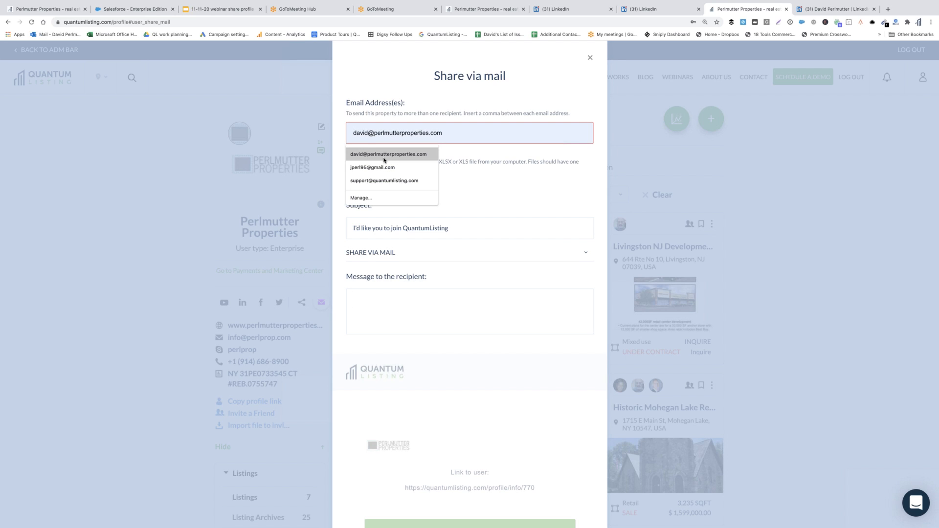
{"action": "left_click", "coordinate": [384, 153]}
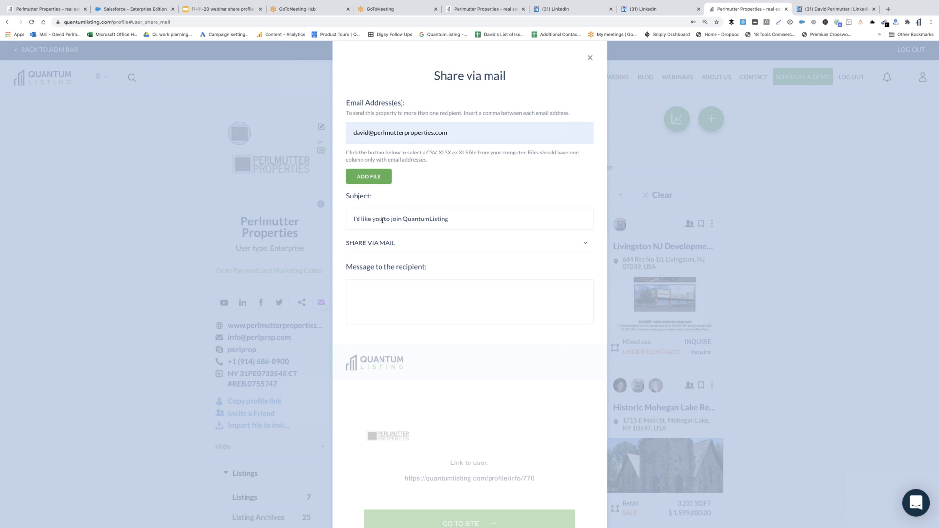
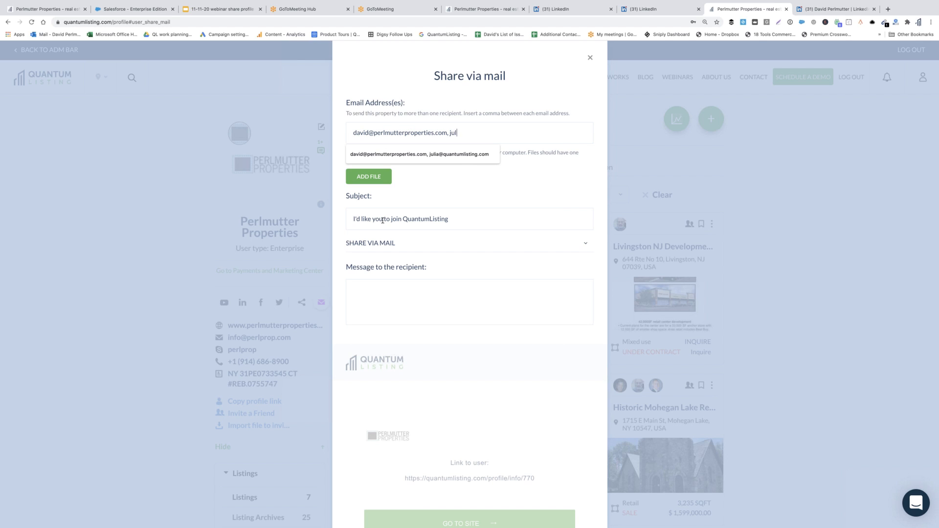
{"action": "left_click", "coordinate": [411, 156]}
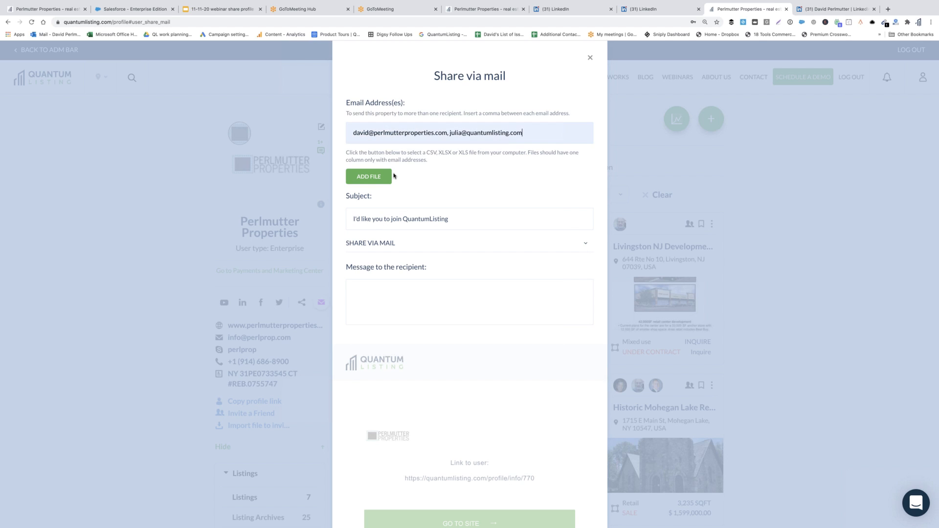
- Set subject 'Have a look at our listings', write 'Click the link below to see our listing', and send
{"action": "triple_click", "coordinate": [378, 218]}
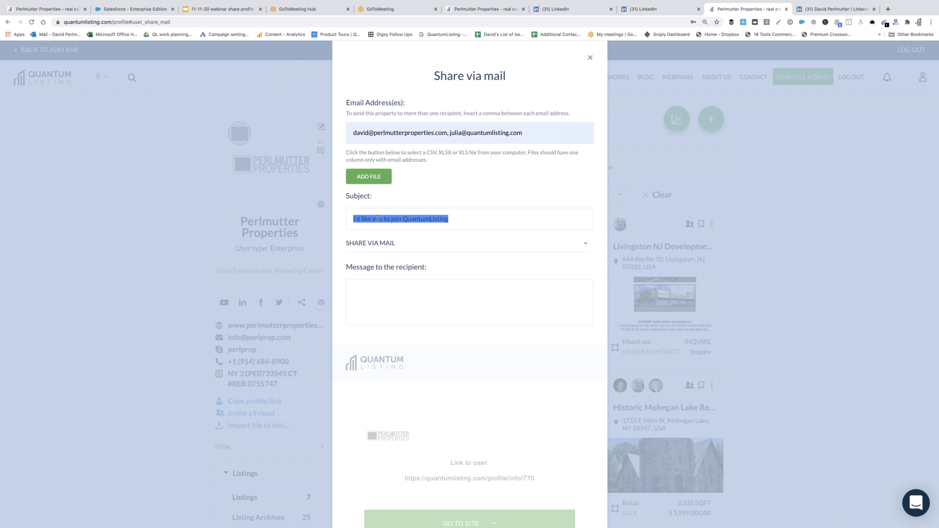
{"action": "type", "text": "Have a"}
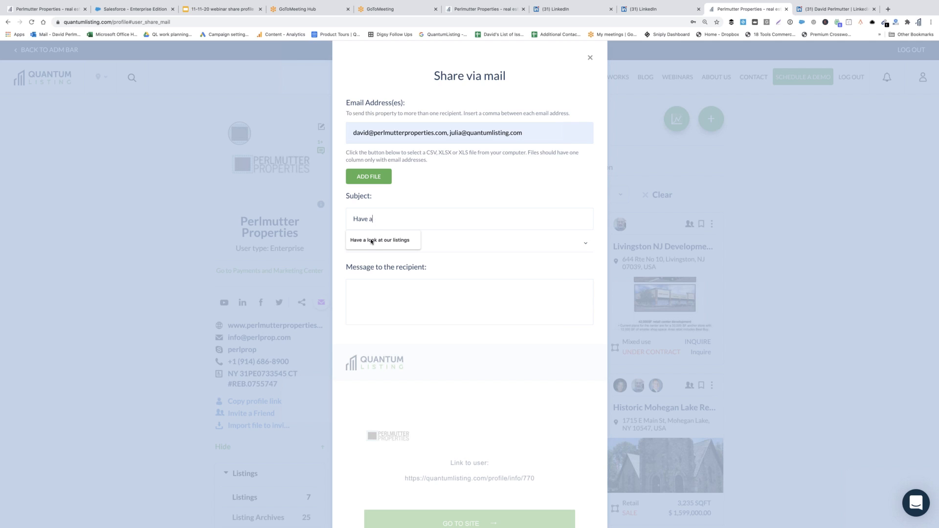
{"action": "left_click", "coordinate": [372, 241]}
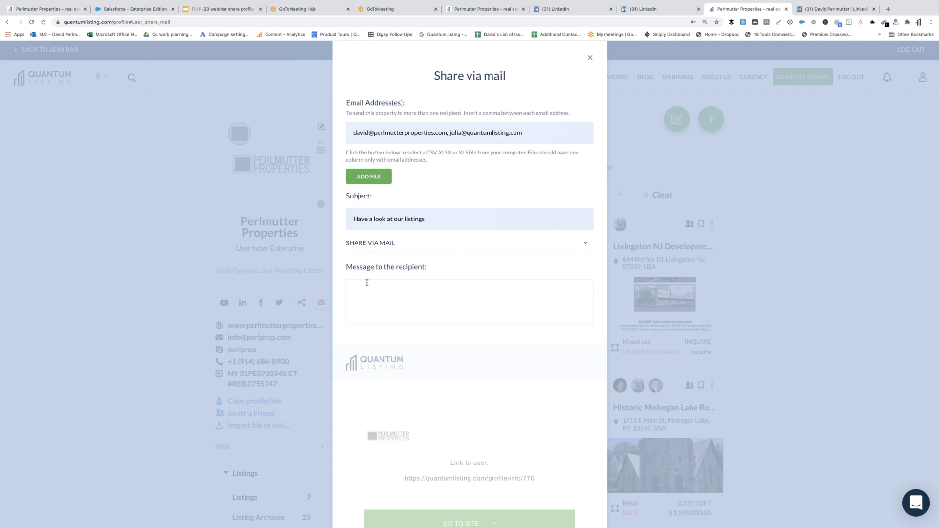
{"action": "type", "text": "Click"}
{"action": "type", "text": "the link below to see our listings."}
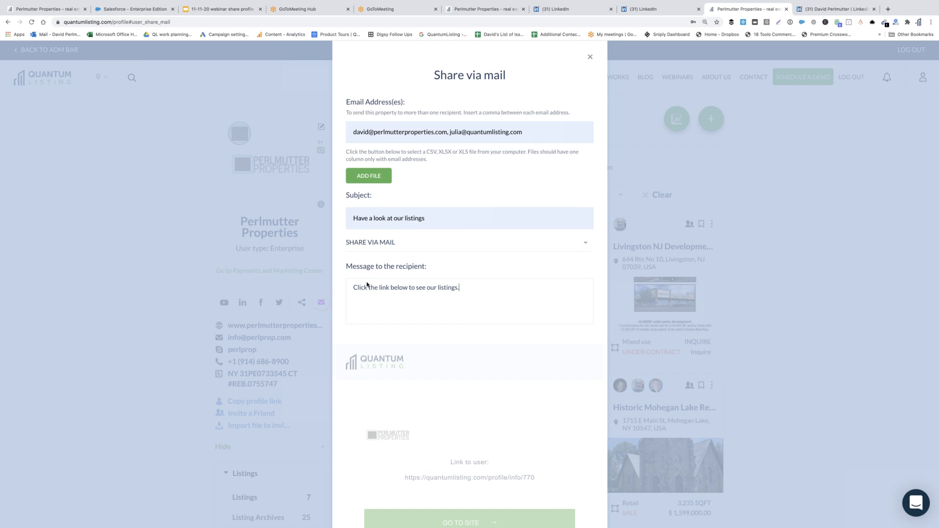
{"action": "scroll", "coordinate": [496, 364], "scroll_direction": "down", "scroll_amount": 3}
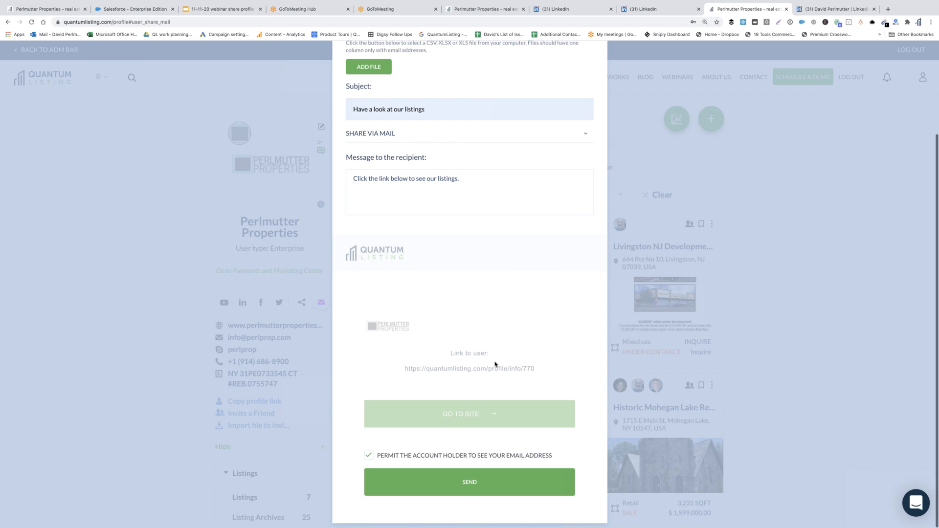
{"action": "left_click", "coordinate": [512, 488]}
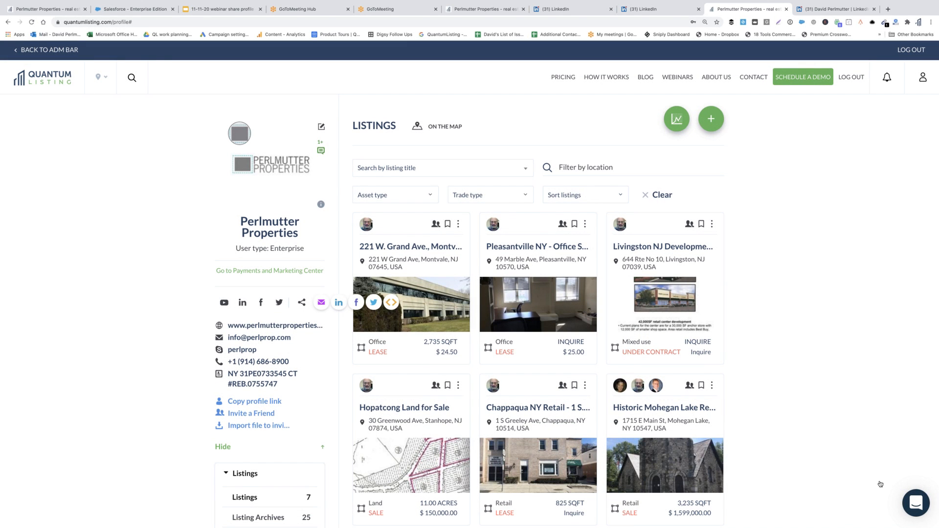
- Attach Webinar 11-11.xlsx to the profile's share-by-mail form
{"action": "left_click", "coordinate": [319, 303]}
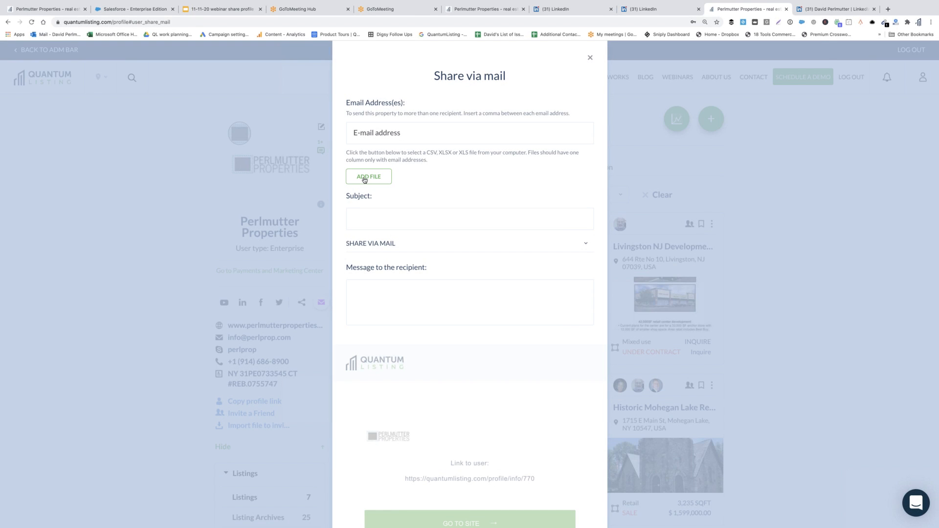
{"action": "left_click", "coordinate": [364, 179]}
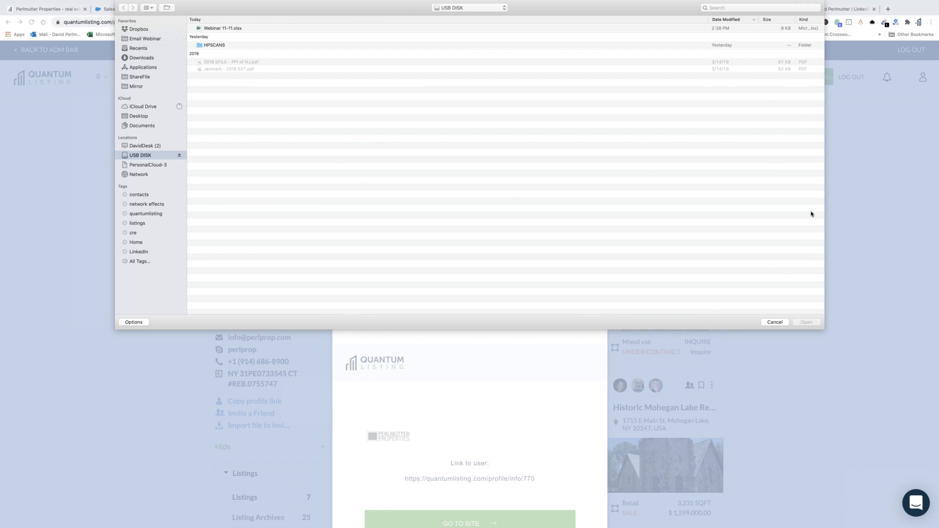
{"action": "left_click", "coordinate": [863, 255]}
{"action": "left_click", "coordinate": [775, 322]}
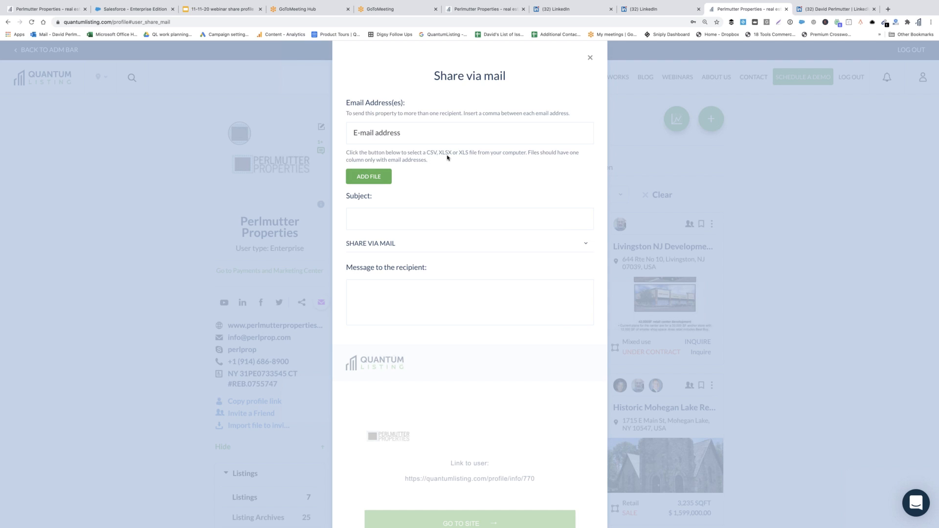
{"action": "left_click", "coordinate": [377, 179]}
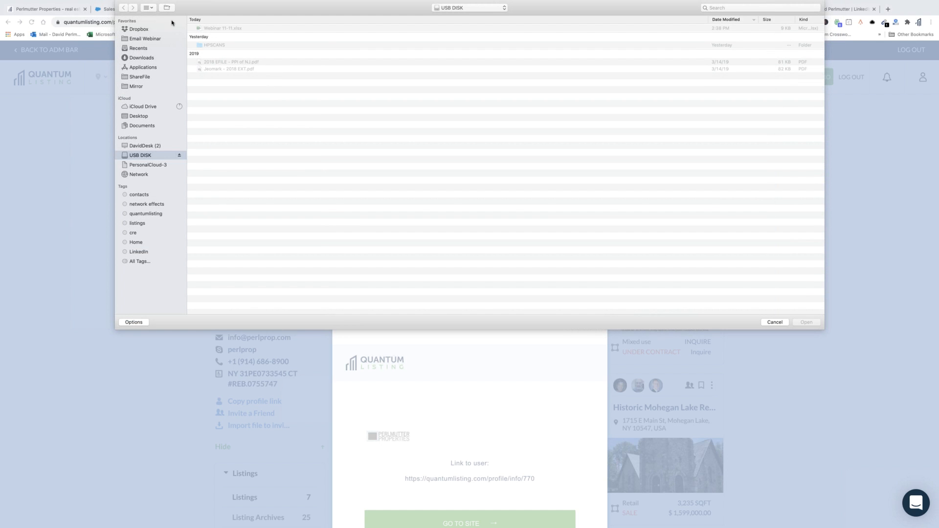
{"action": "left_click", "coordinate": [204, 30]}
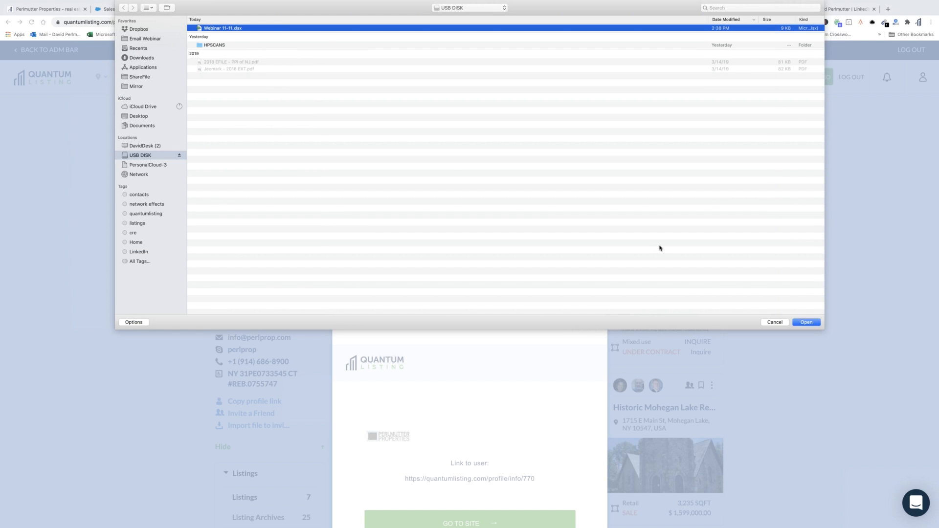
{"action": "left_click", "coordinate": [807, 322]}
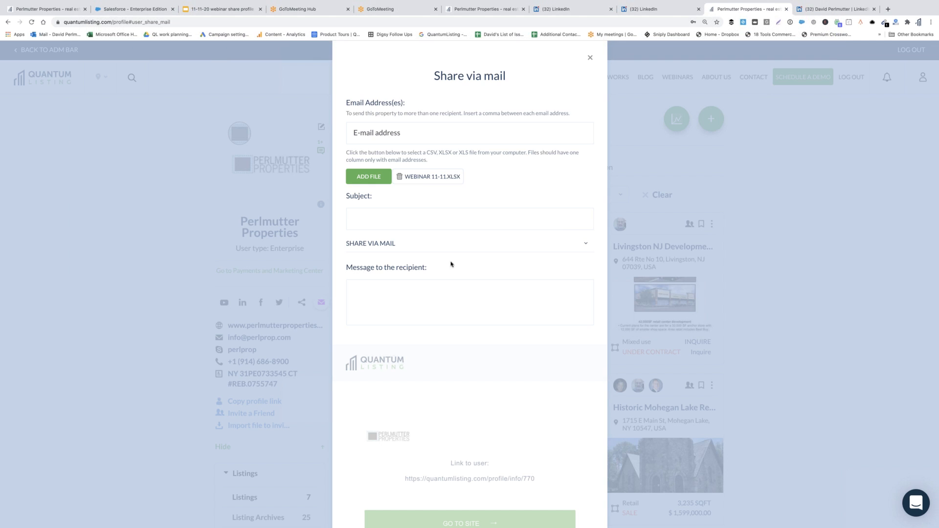
- Use the subject 'Have a look at our listings' and enter the message 'View our listings by clickcng the link below'
{"action": "left_click", "coordinate": [402, 213]}
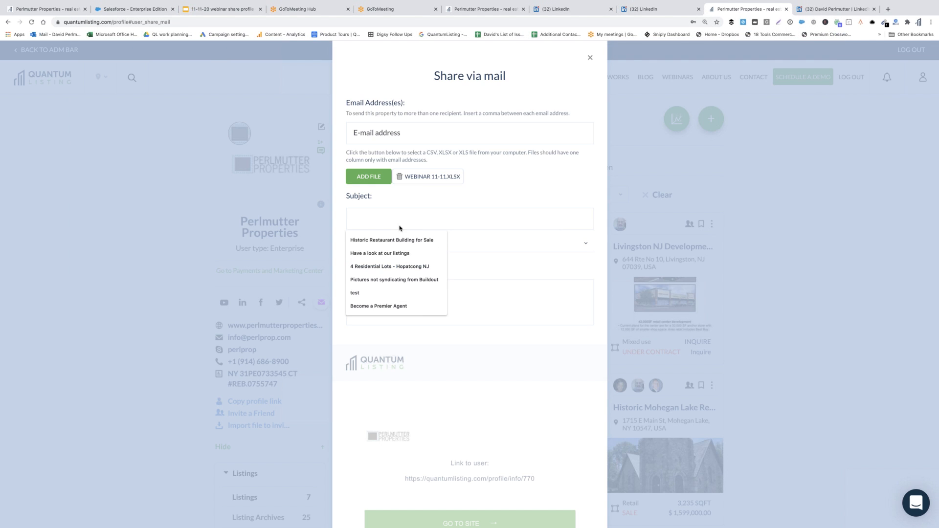
{"action": "left_click", "coordinate": [394, 252]}
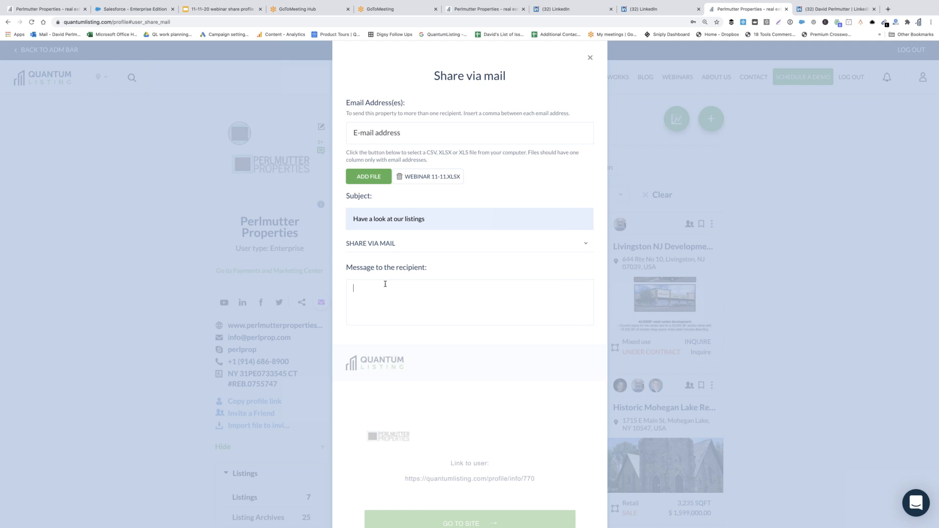
{"action": "type", "text": "View our listings by clickc"}
{"action": "type", "text": "ng the link bel"}
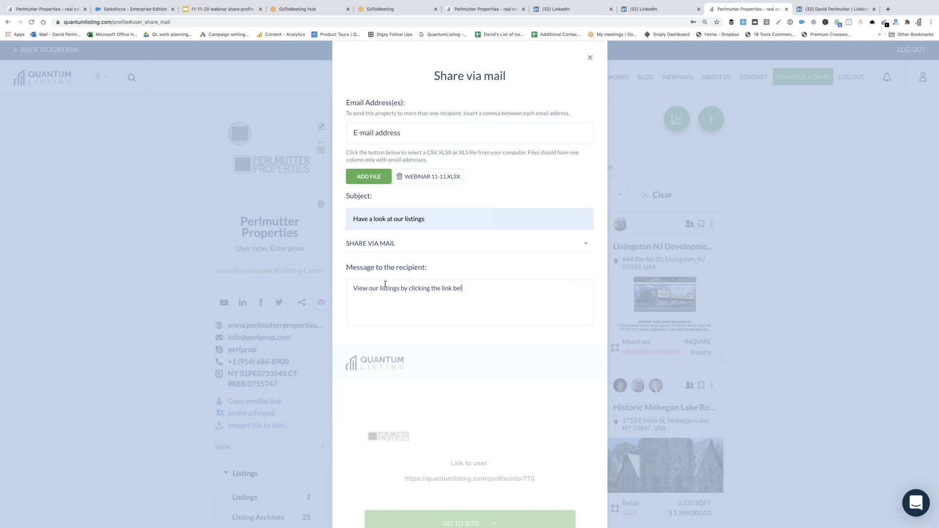
{"action": "type", "text": "ow"}
- Address the e-mail to the first saved recipient and send the profile
{"action": "left_click", "coordinate": [400, 132]}
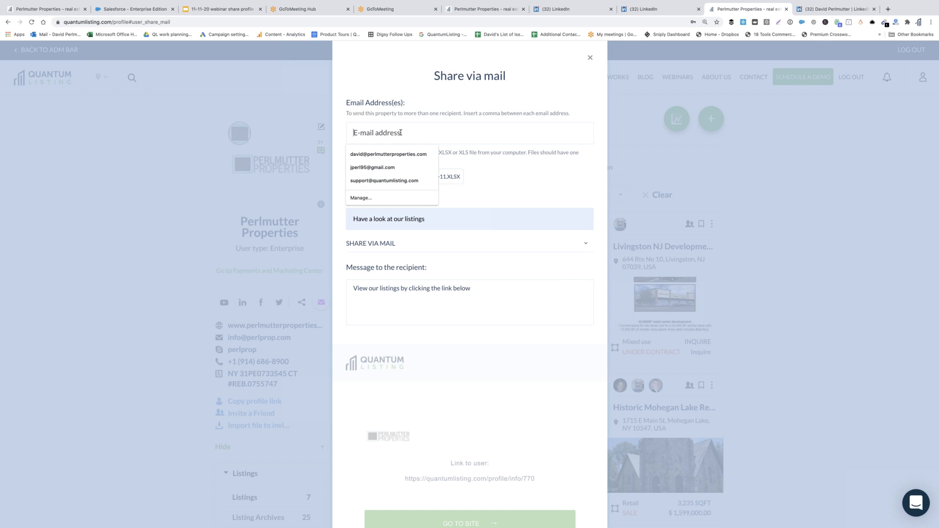
{"action": "left_click", "coordinate": [388, 154]}
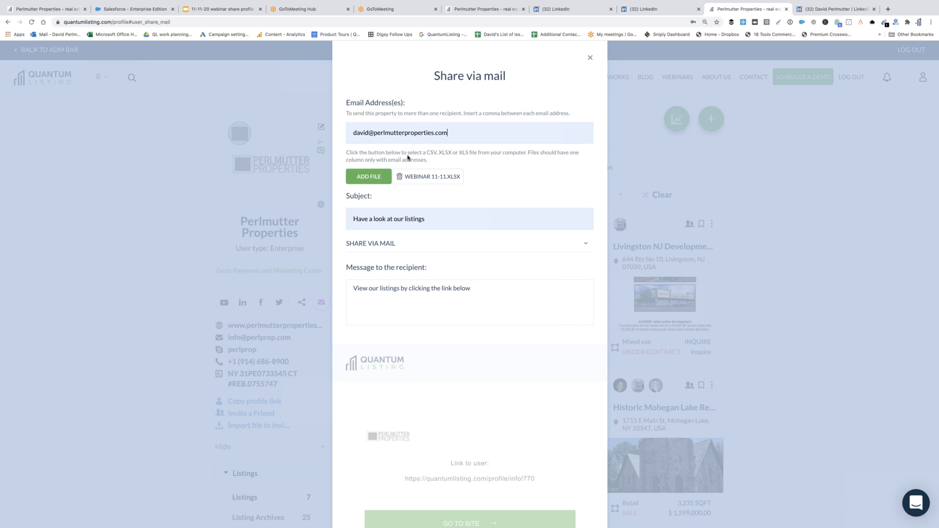
{"action": "scroll", "coordinate": [512, 204], "scroll_direction": "down", "scroll_amount": 3}
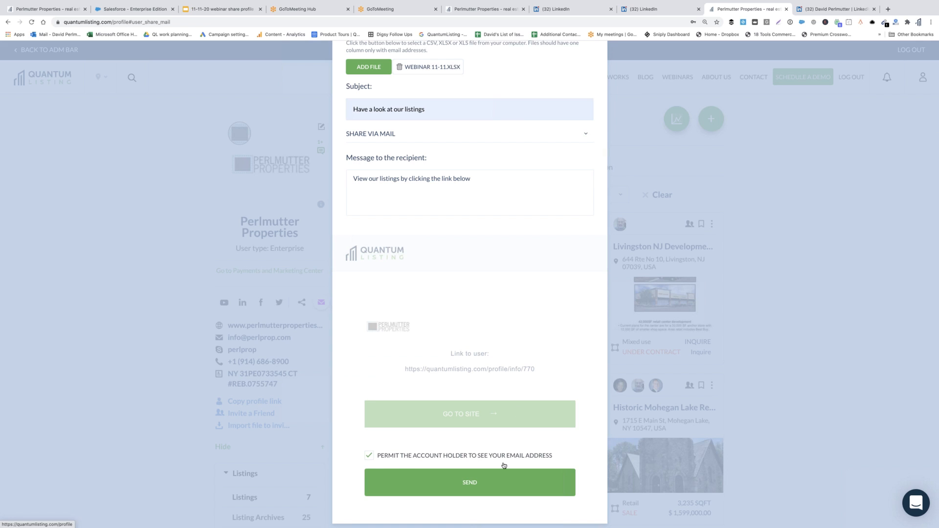
{"action": "left_click", "coordinate": [503, 484]}
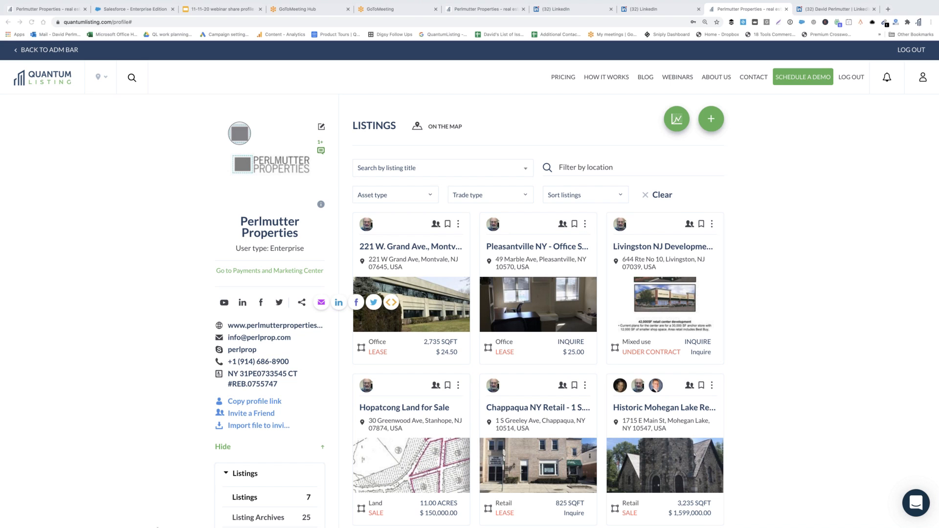
- In Mail's Exchange inbox, open the newest Quantumlisting message full screen
{"action": "mouse_move", "coordinate": [148, 523]}
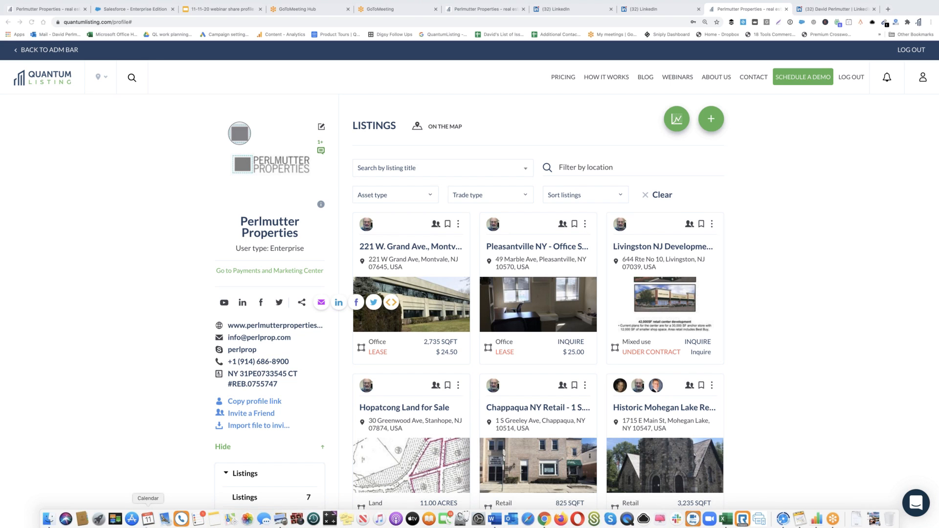
{"action": "left_click", "coordinate": [165, 522]}
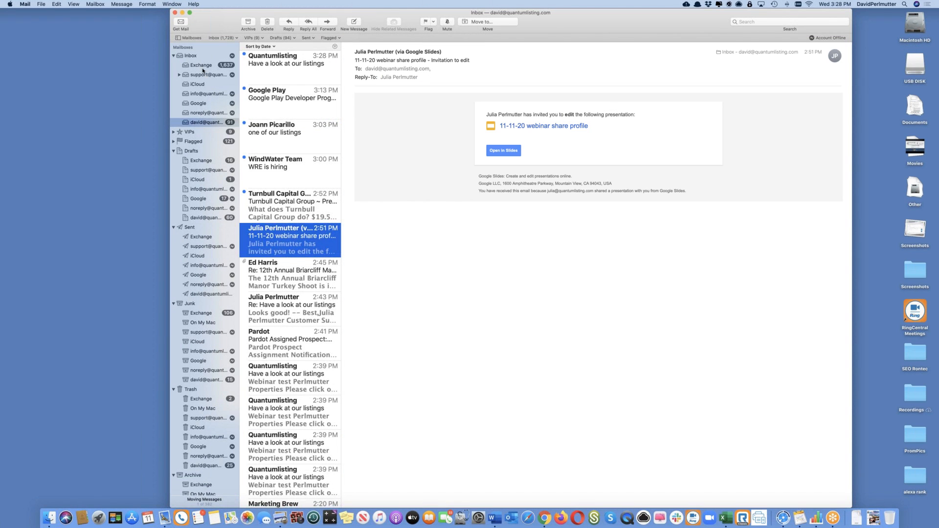
{"action": "left_click", "coordinate": [203, 70]}
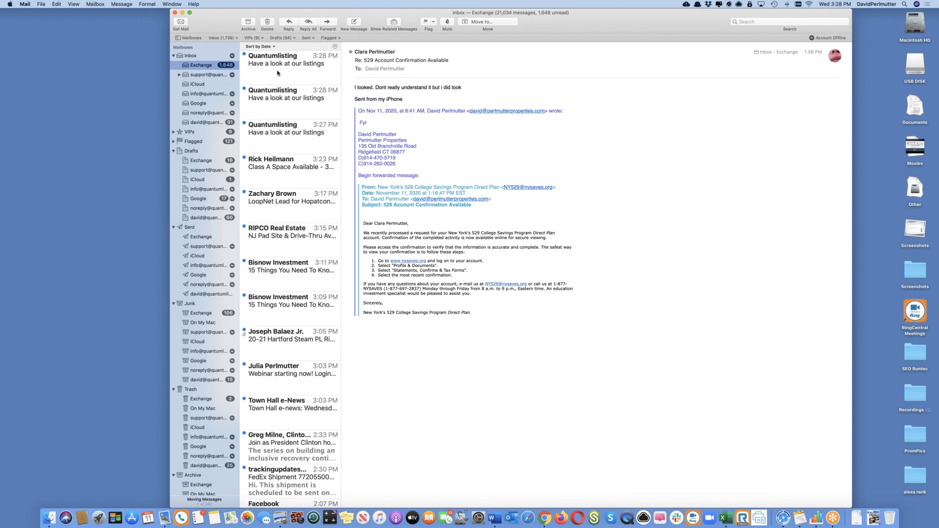
{"action": "left_click", "coordinate": [278, 73]}
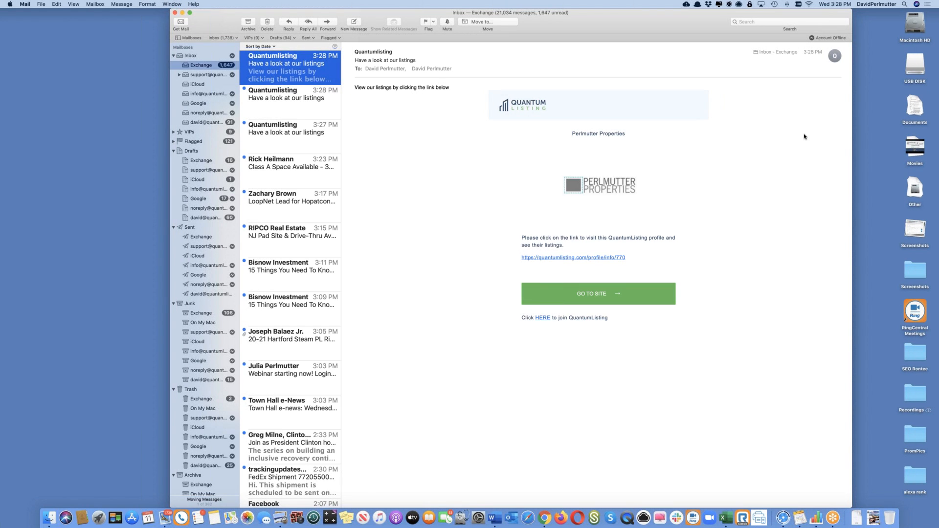
{"action": "left_click", "coordinate": [189, 12]}
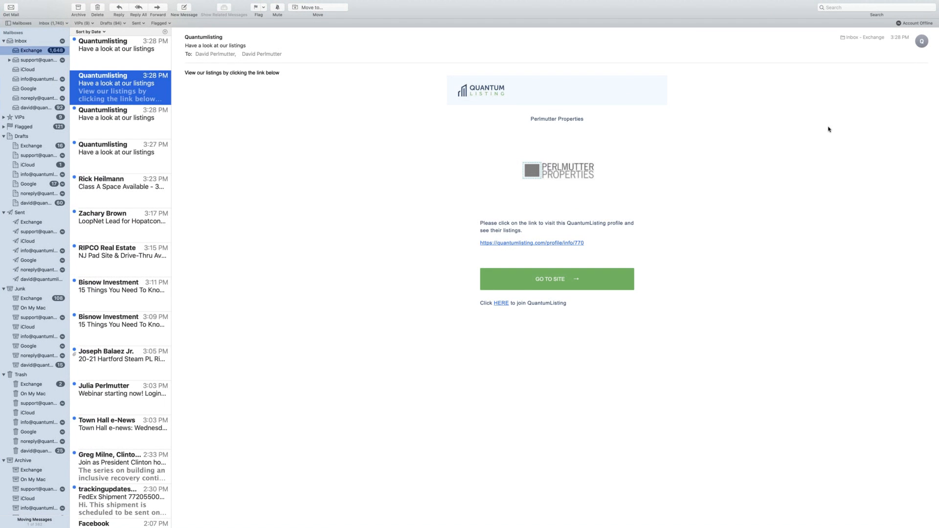
{"action": "left_click", "coordinate": [866, 118]}
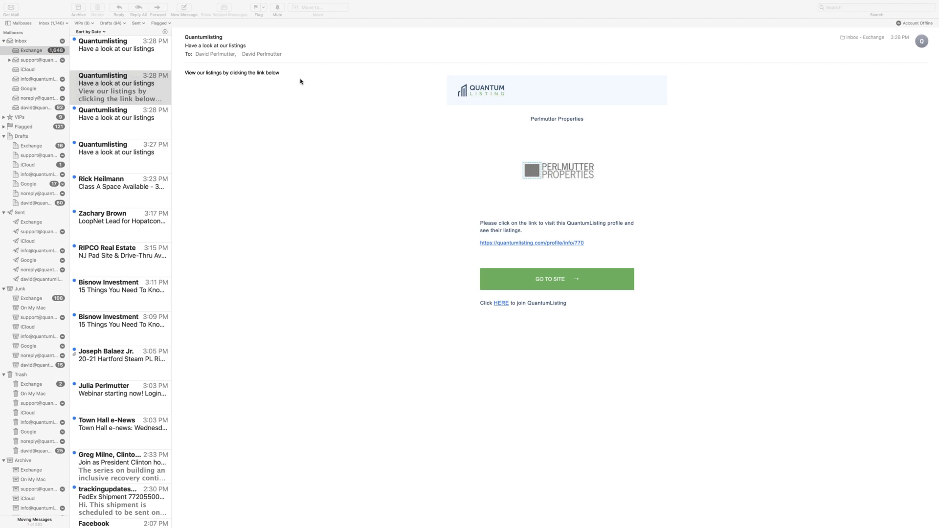
{"action": "left_click", "coordinate": [550, 243]}
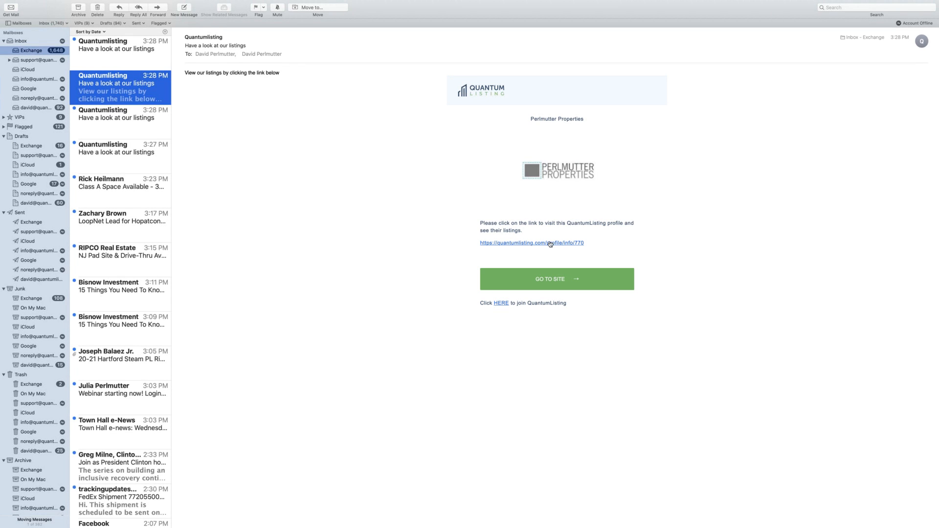
- Follow the email's GO TO SITE link to the profile, then return to the 11-11-20 webinar slides
{"action": "left_click", "coordinate": [557, 277]}
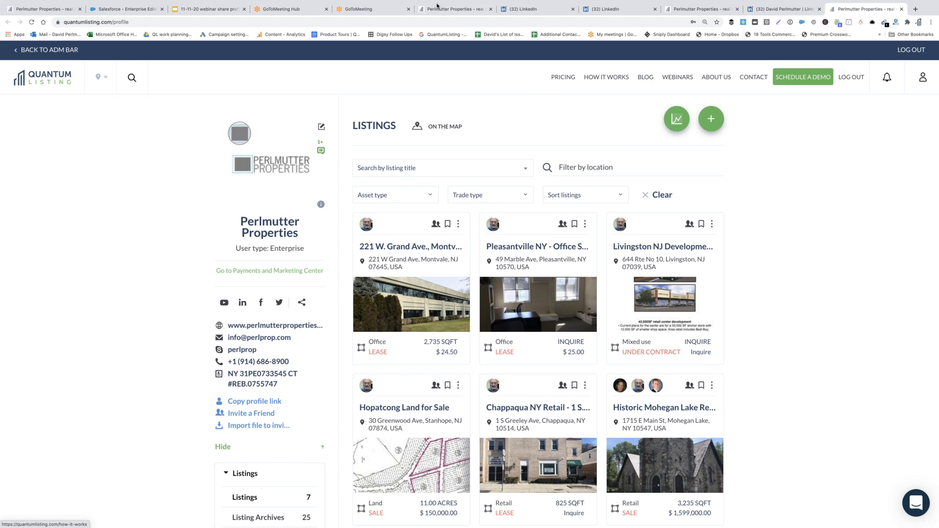
{"action": "left_click", "coordinate": [206, 10]}
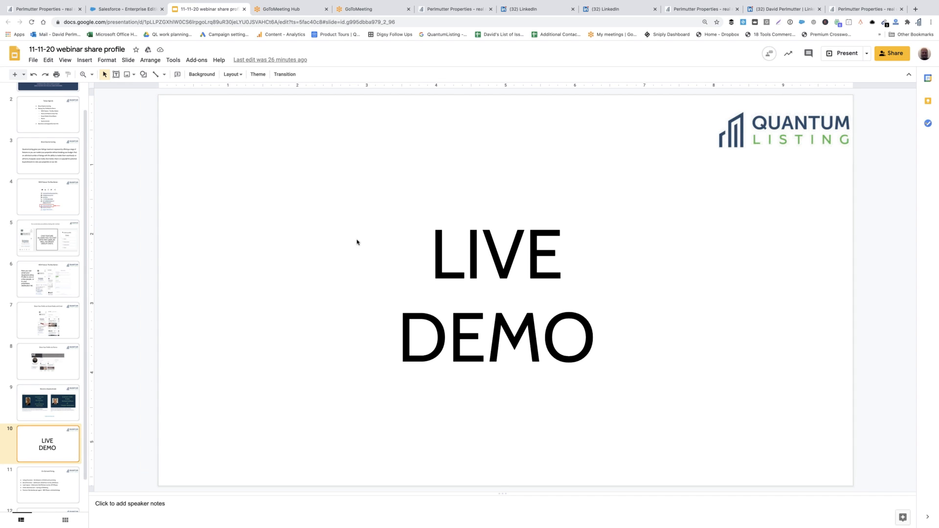
- Show slide 8 'Share Your Profile via iFrame', then return to the Perlmutter Properties profile
{"action": "left_click", "coordinate": [59, 356]}
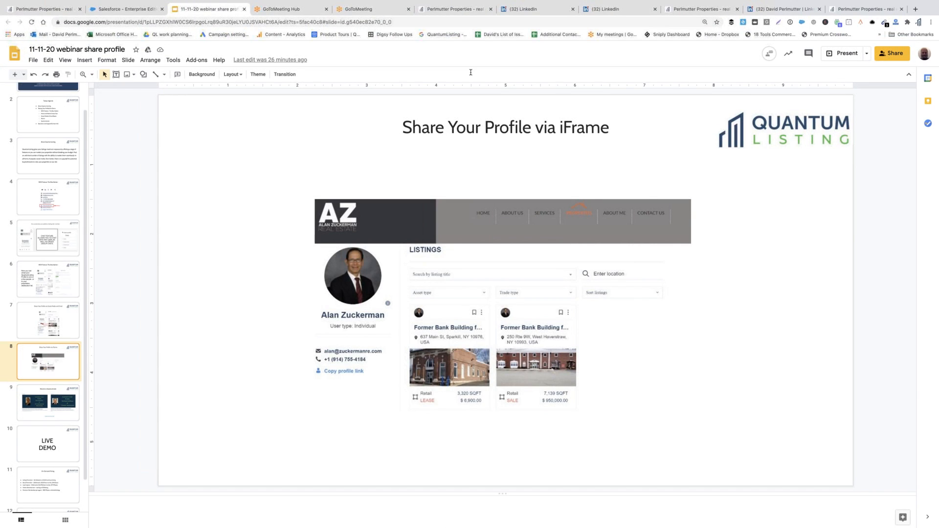
{"action": "left_click", "coordinate": [702, 9]}
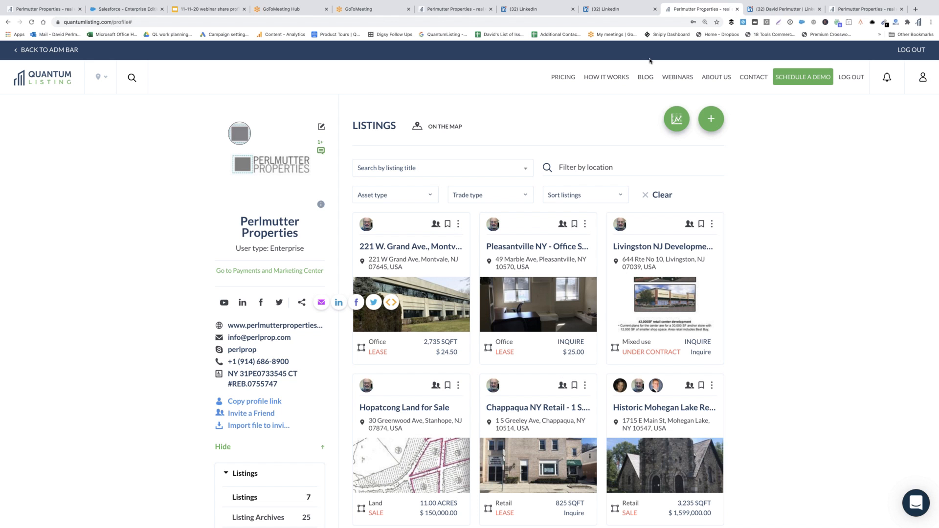
- Show and select the profile's iframe embed code (width 100%, height 2500), then close the dialog
{"action": "left_click", "coordinate": [392, 303]}
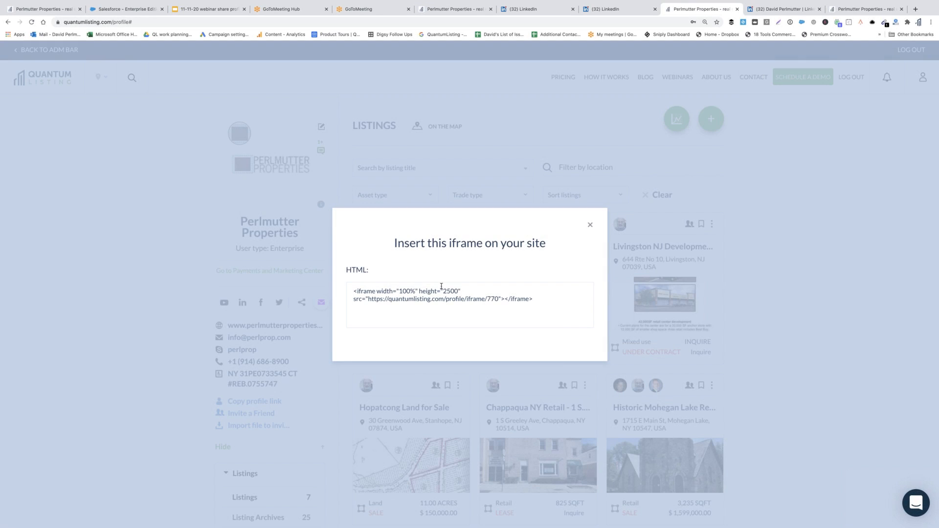
{"action": "triple_click", "coordinate": [358, 295]}
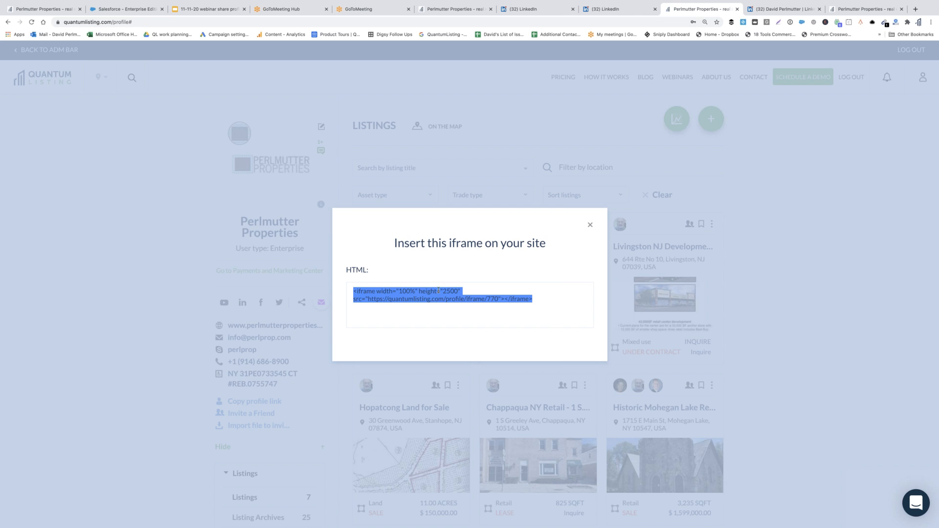
{"action": "left_click", "coordinate": [590, 224]}
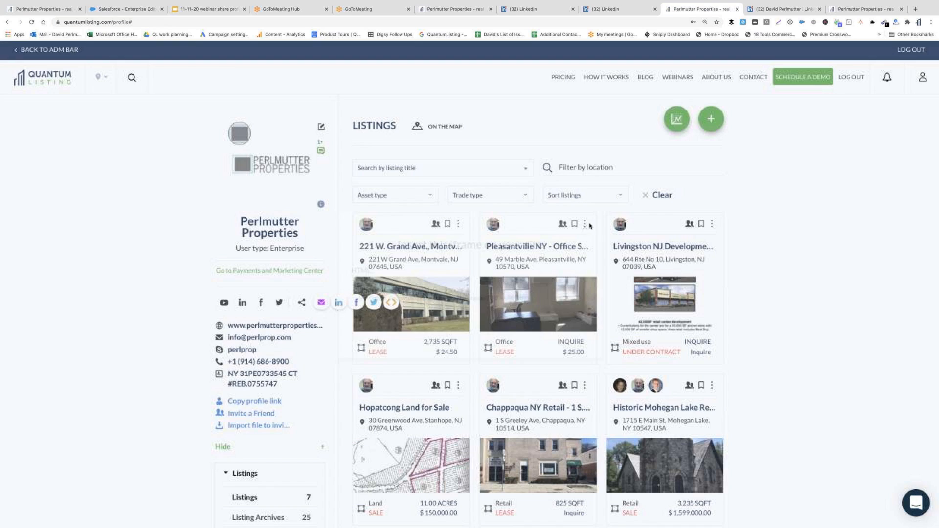
- Open perlmutterproperties.com and browse its Listings At a Glance page with the embedded profile
{"action": "left_click", "coordinate": [297, 327]}
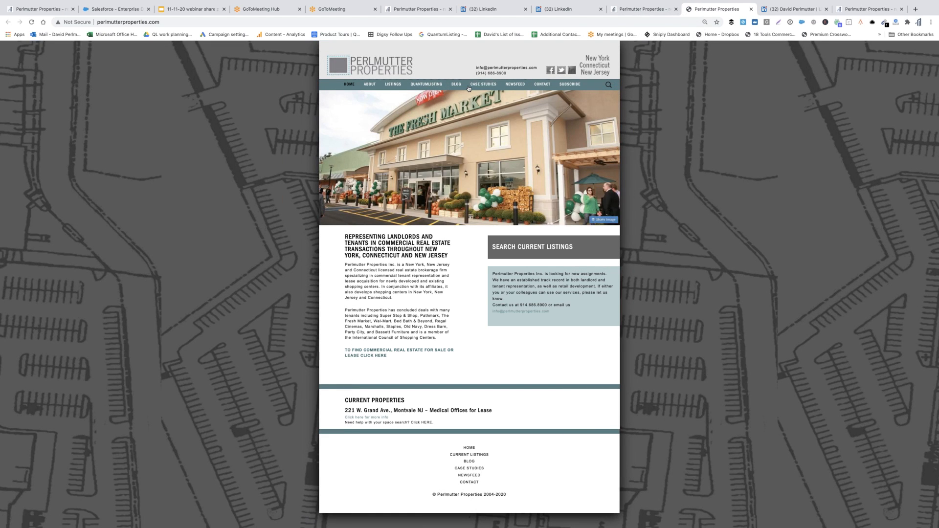
{"action": "mouse_move", "coordinate": [393, 85]}
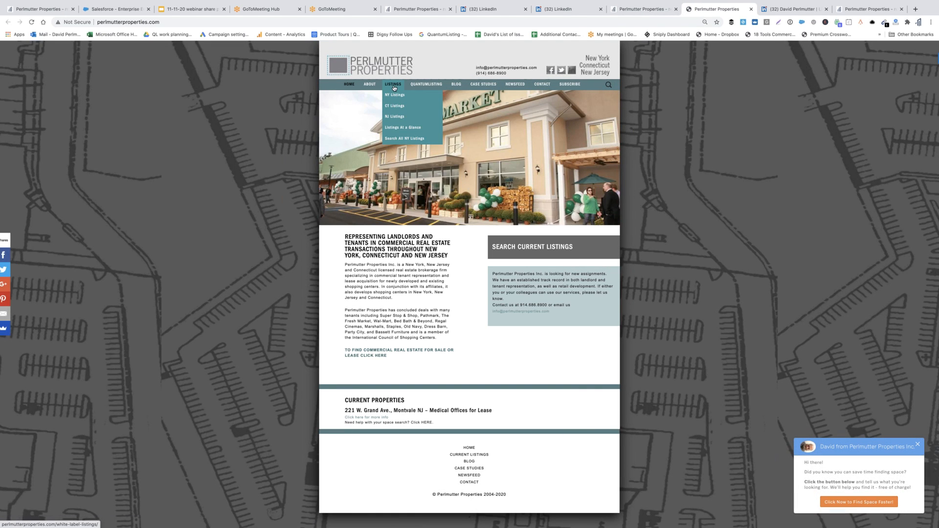
{"action": "left_click", "coordinate": [405, 129]}
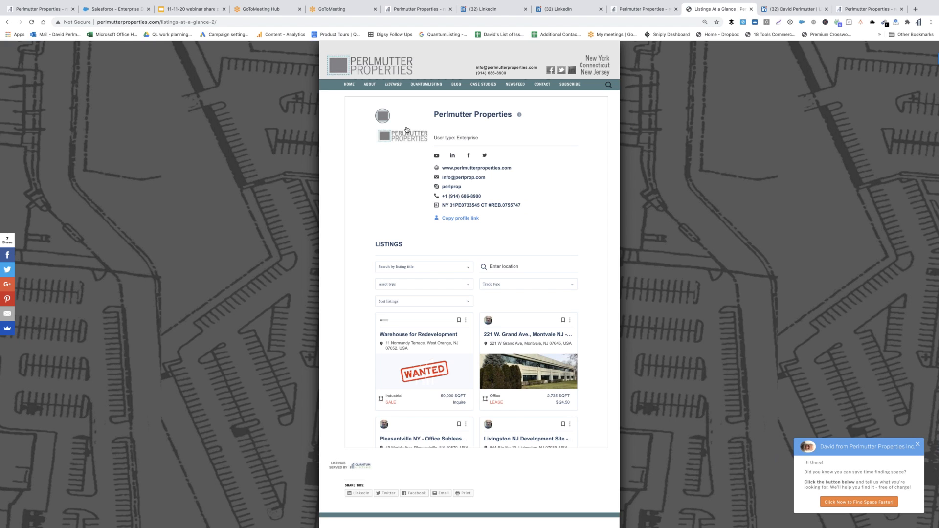
{"action": "scroll", "coordinate": [575, 258], "scroll_direction": "down", "scroll_amount": 3}
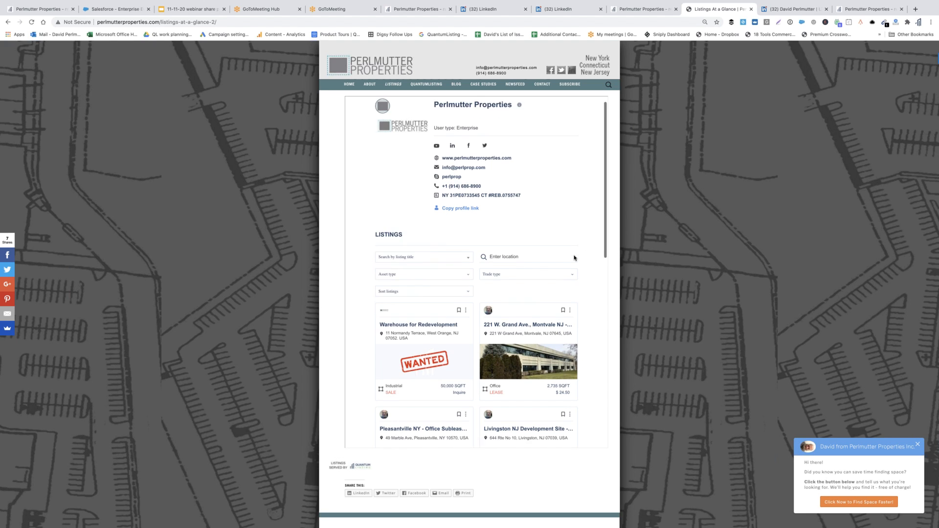
{"action": "scroll", "coordinate": [574, 257], "scroll_direction": "down", "scroll_amount": 5}
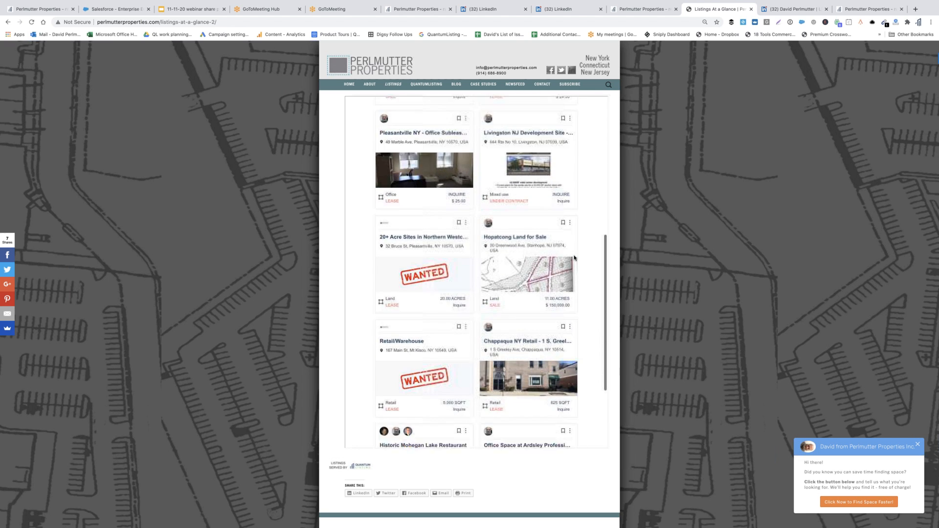
{"action": "scroll", "coordinate": [575, 258], "scroll_direction": "down", "scroll_amount": 2}
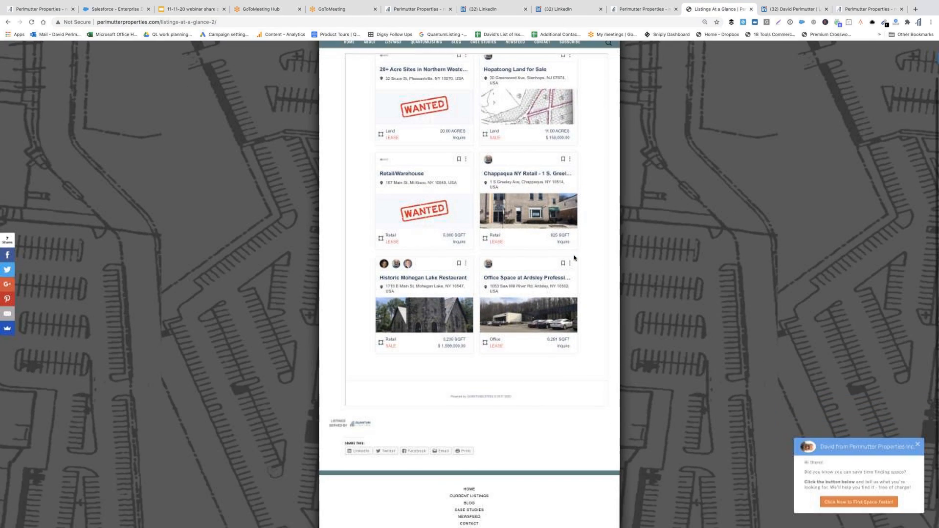
{"action": "scroll", "coordinate": [516, 239], "scroll_direction": "up", "scroll_amount": 2}
{"action": "scroll", "coordinate": [515, 239], "scroll_direction": "up", "scroll_amount": 6}
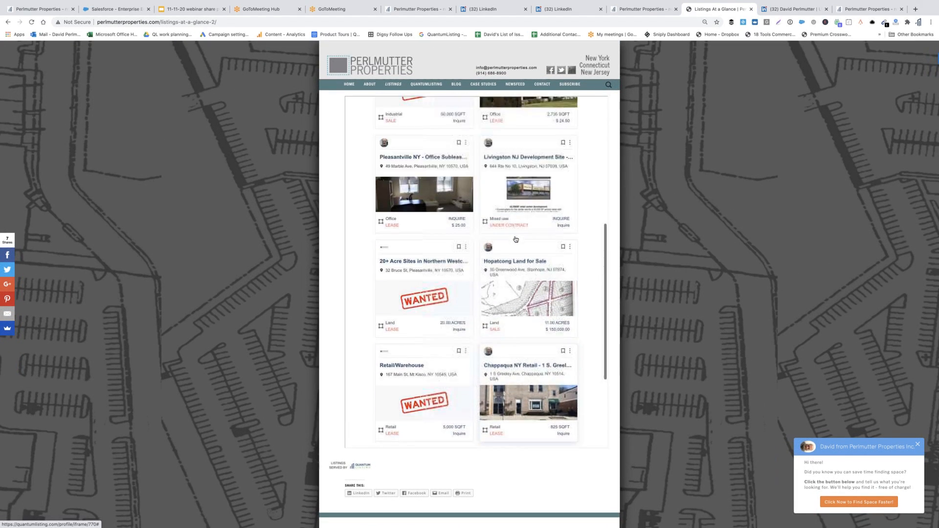
{"action": "scroll", "coordinate": [516, 239], "scroll_direction": "up", "scroll_amount": 2}
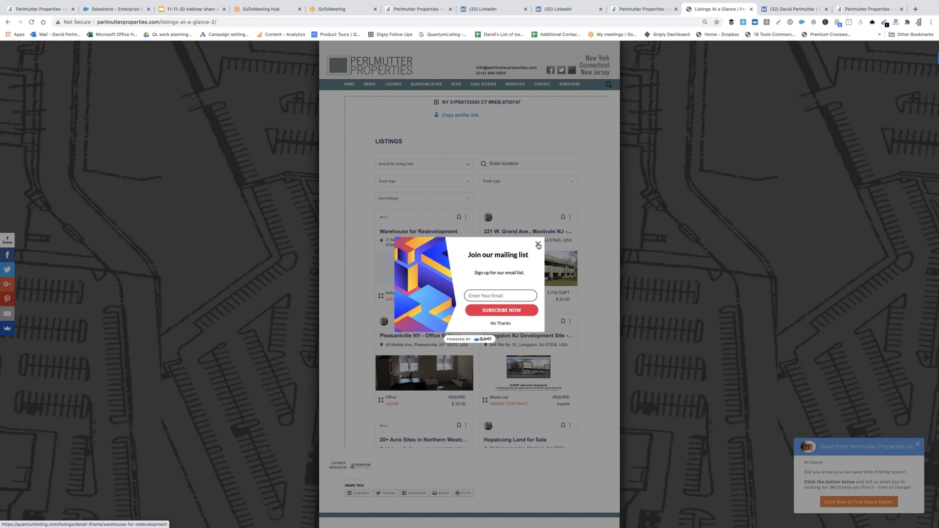
{"action": "left_click", "coordinate": [538, 245]}
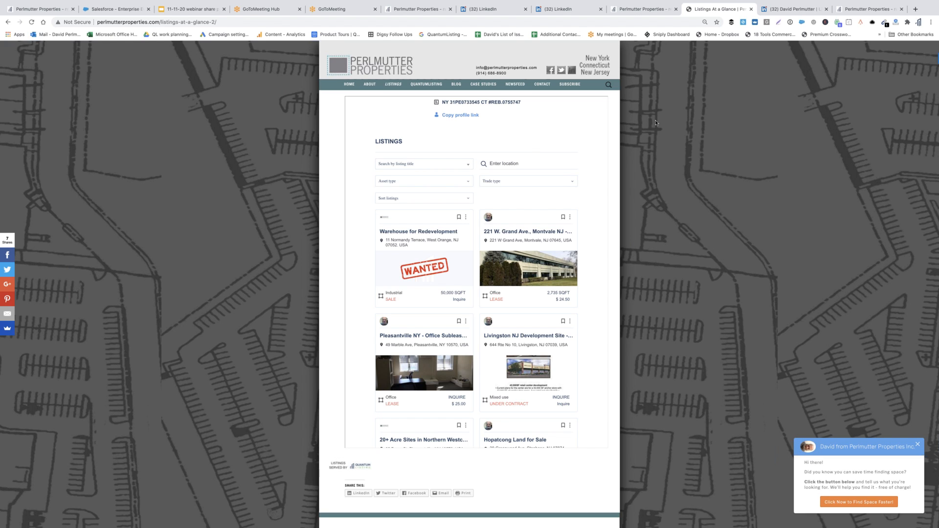
{"action": "scroll", "coordinate": [331, 232], "scroll_direction": "down", "scroll_amount": 2}
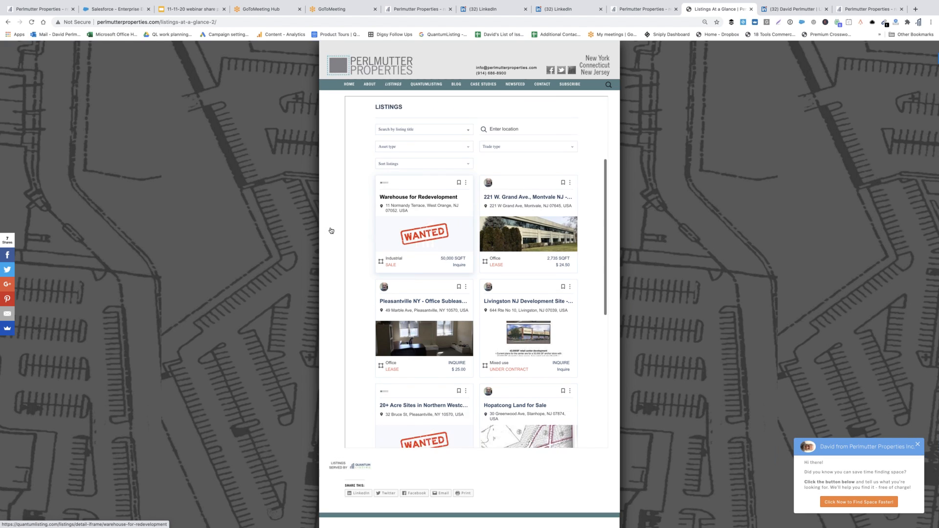
{"action": "scroll", "coordinate": [332, 230], "scroll_direction": "up", "scroll_amount": 4}
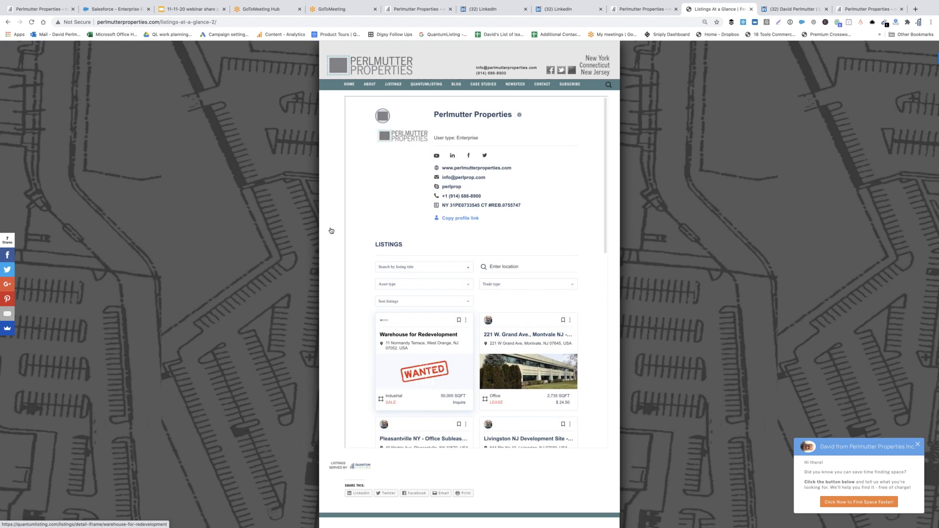
{"action": "scroll", "coordinate": [330, 230], "scroll_direction": "down", "scroll_amount": 10}
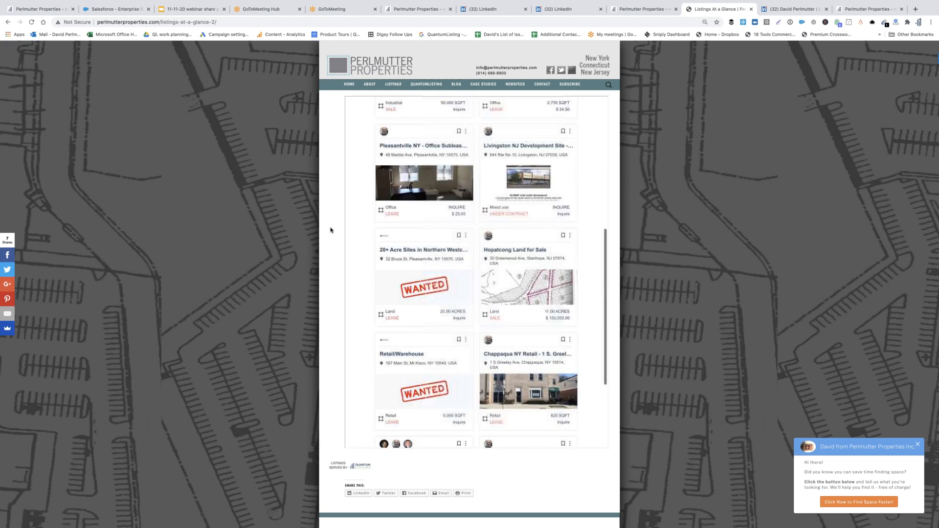
{"action": "scroll", "coordinate": [330, 230], "scroll_direction": "down", "scroll_amount": 2}
{"action": "scroll", "coordinate": [330, 230], "scroll_direction": "up", "scroll_amount": 4}
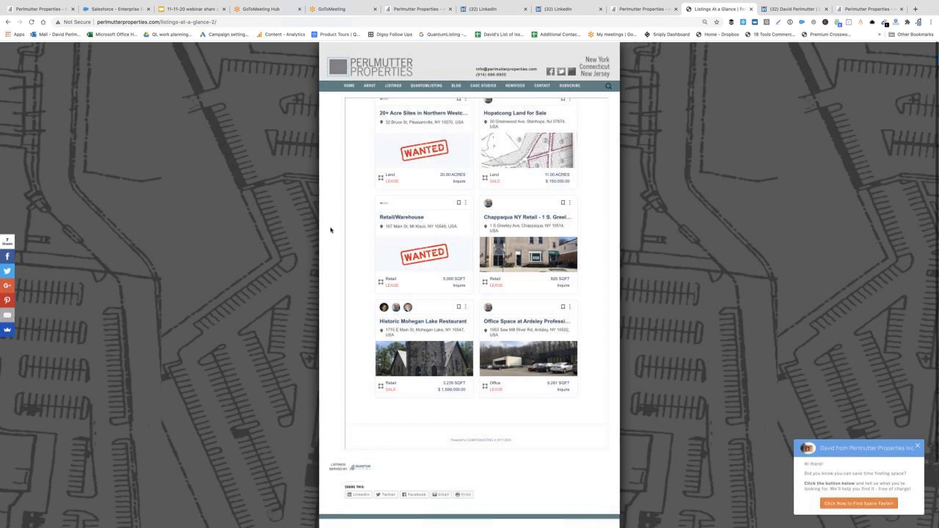
{"action": "scroll", "coordinate": [331, 230], "scroll_direction": "up", "scroll_amount": 6}
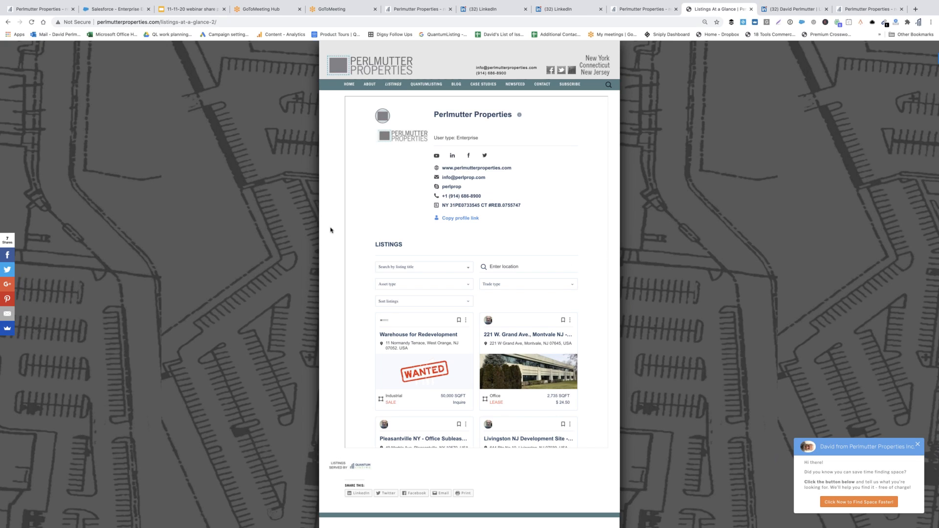
{"action": "left_click", "coordinate": [531, 378]}
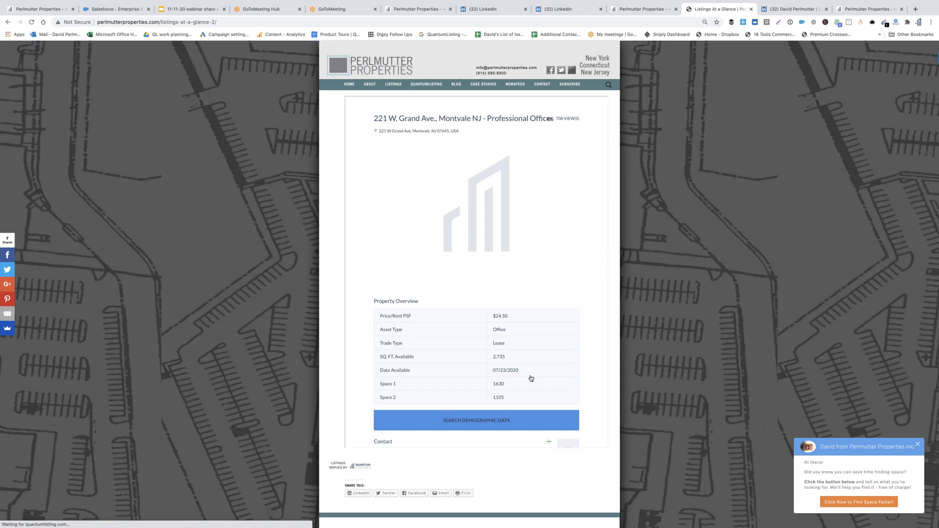
{"action": "scroll", "coordinate": [530, 320], "scroll_direction": "down", "scroll_amount": 4}
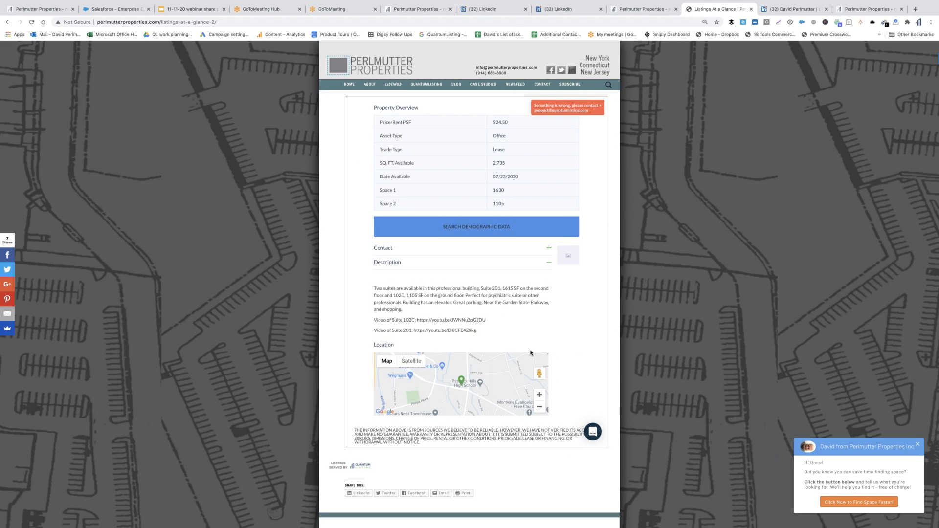
{"action": "scroll", "coordinate": [531, 353], "scroll_direction": "up", "scroll_amount": 2}
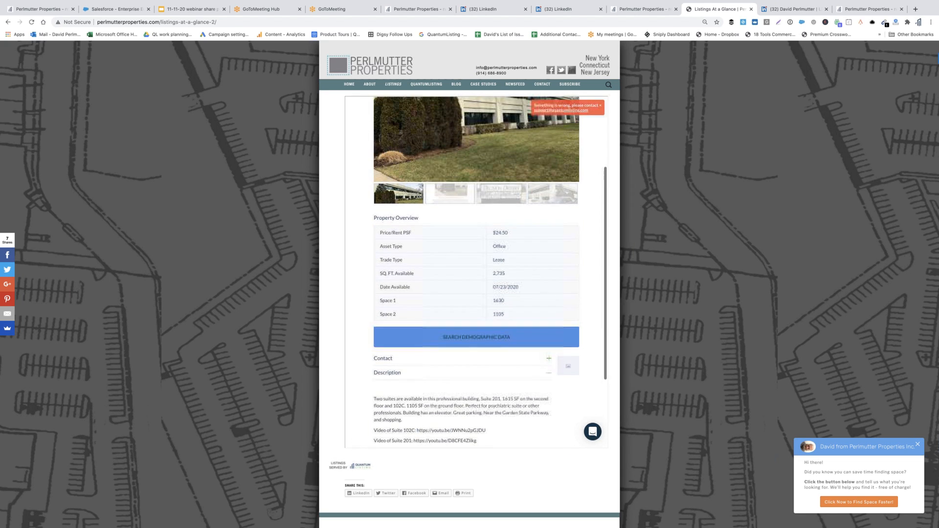
{"action": "left_click", "coordinate": [601, 107]}
{"action": "scroll", "coordinate": [601, 106], "scroll_direction": "down", "scroll_amount": 5}
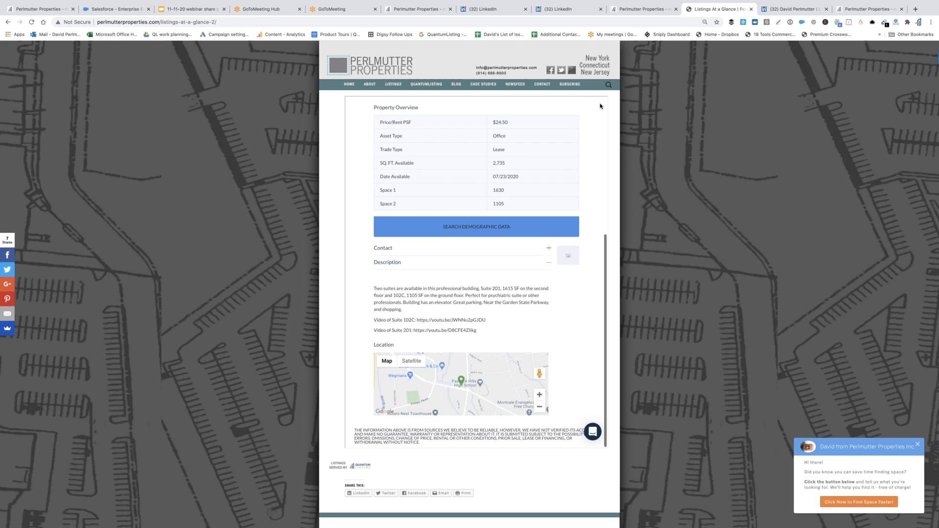
{"action": "scroll", "coordinate": [601, 107], "scroll_direction": "up", "scroll_amount": 5}
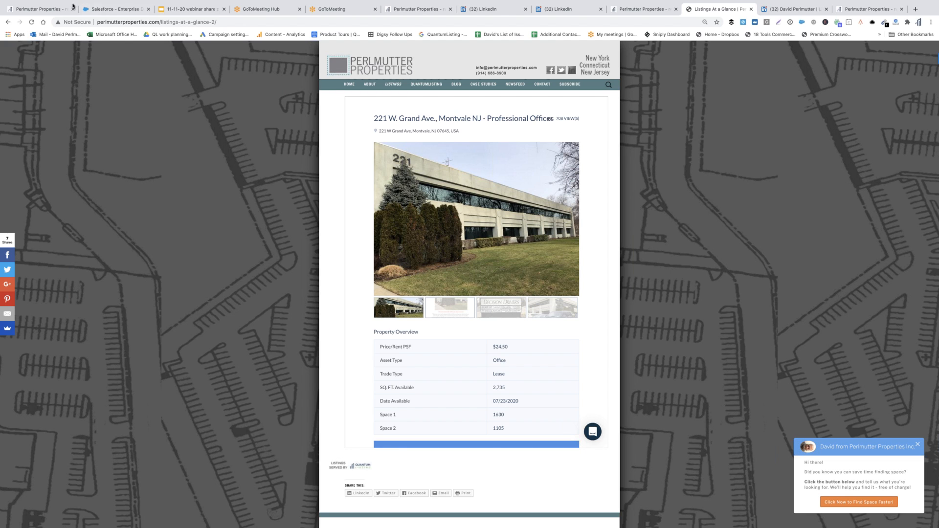
{"action": "left_click", "coordinate": [48, 9]}
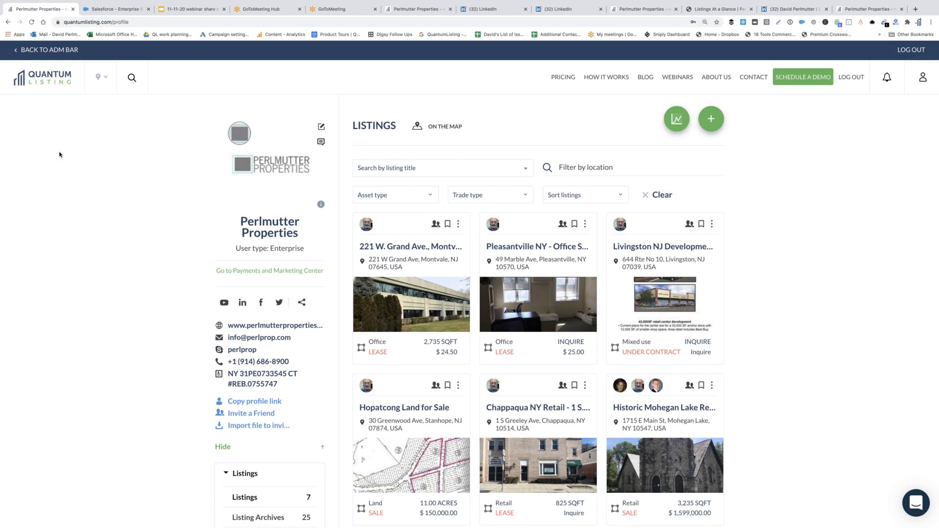